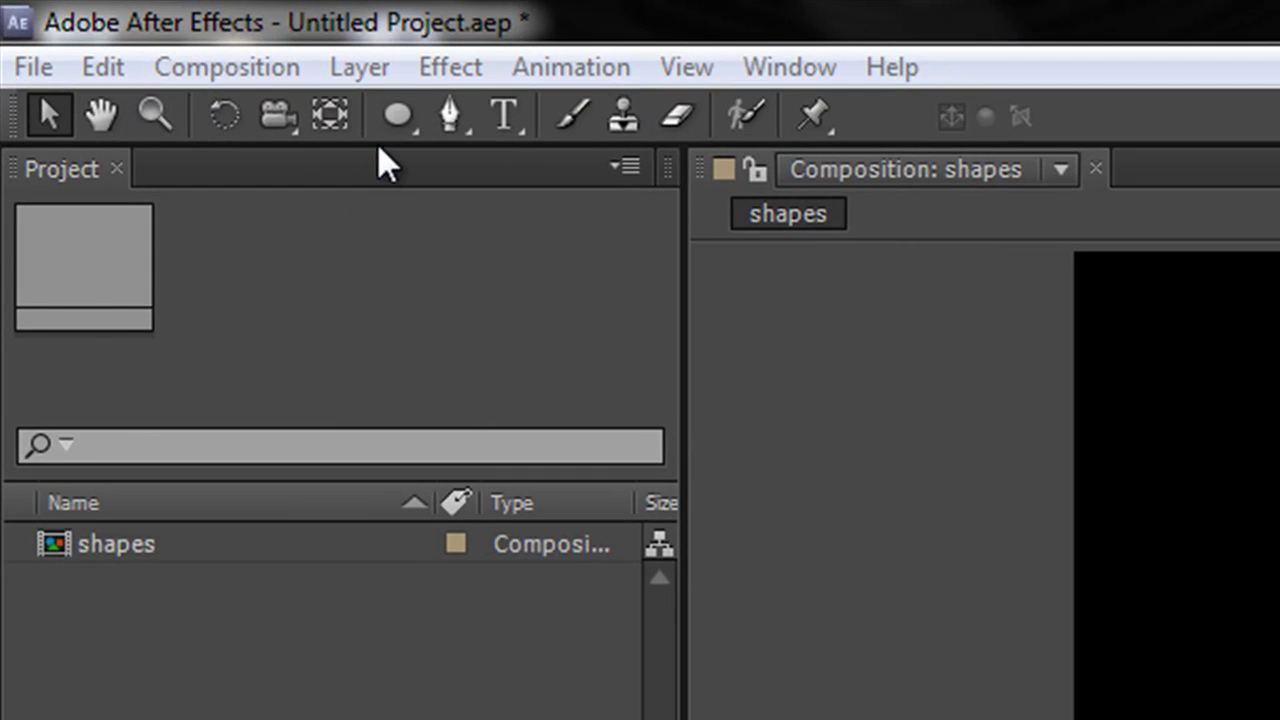
Change the active shape tool from Ellipse to Rectangle
click(151, 44)
click(418, 128)
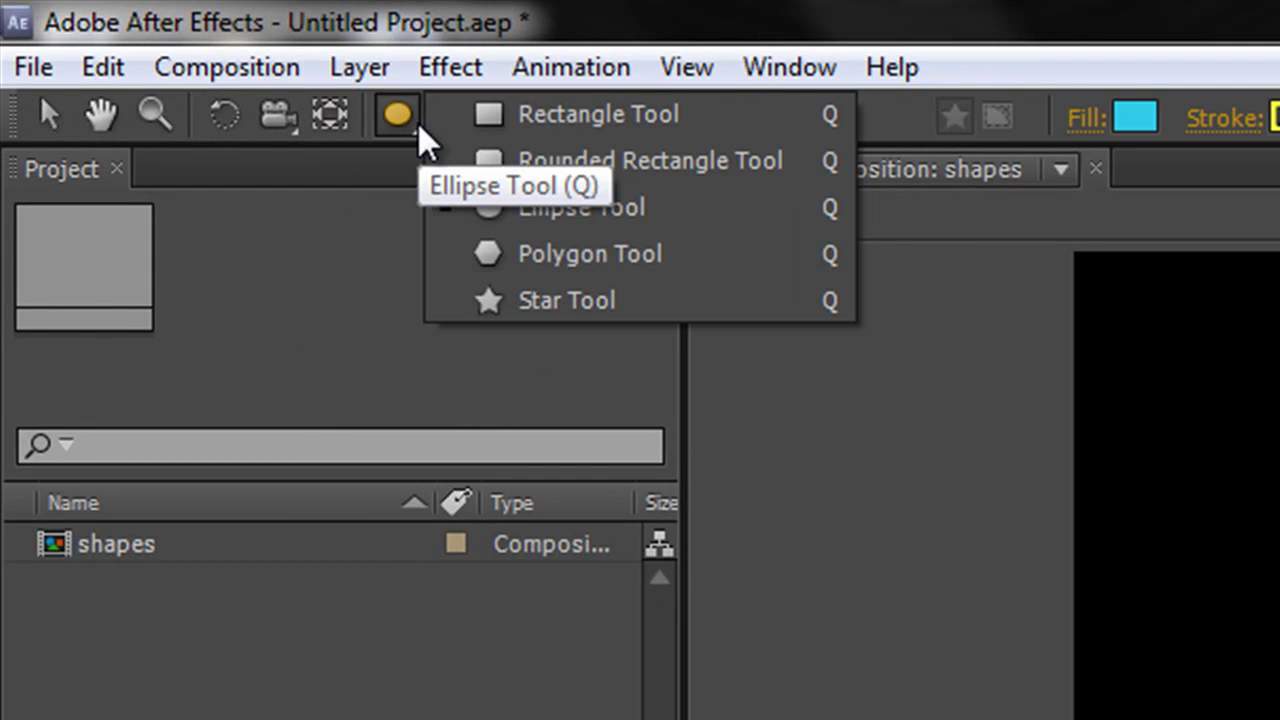
click(537, 116)
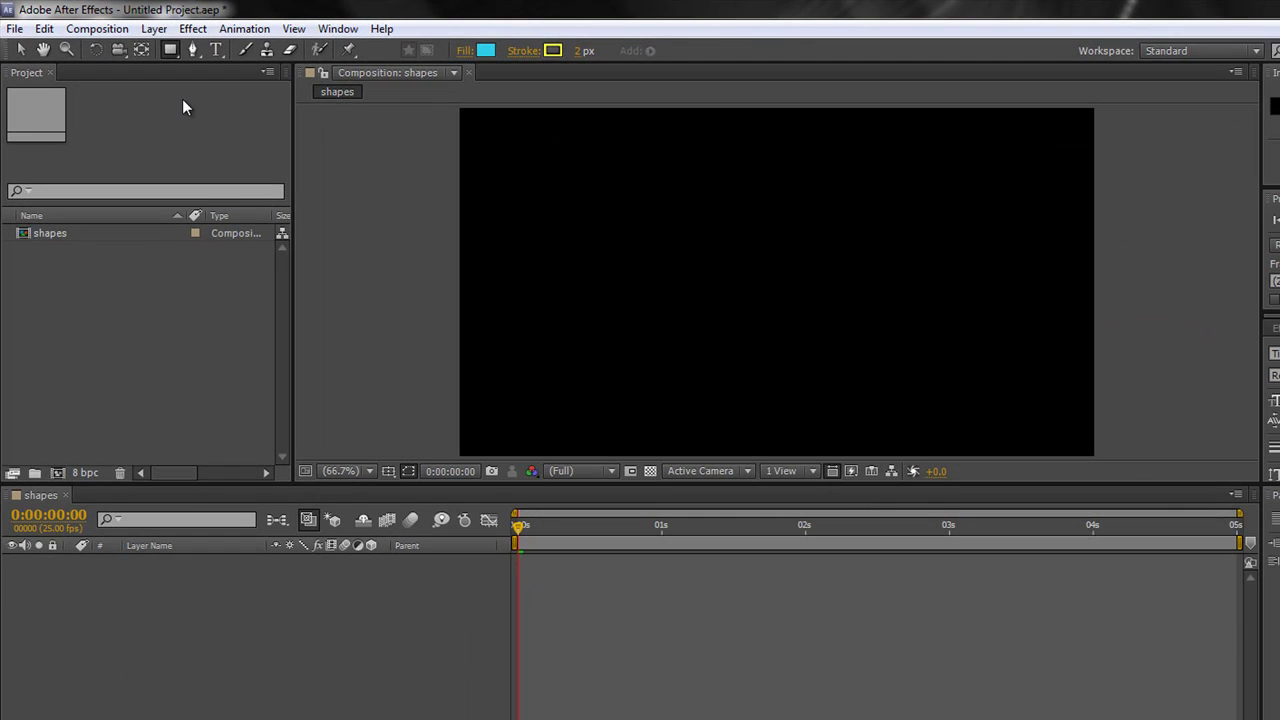
Create a yellow solid layer in the shapes composition, sized to match the composition
click(21, 50)
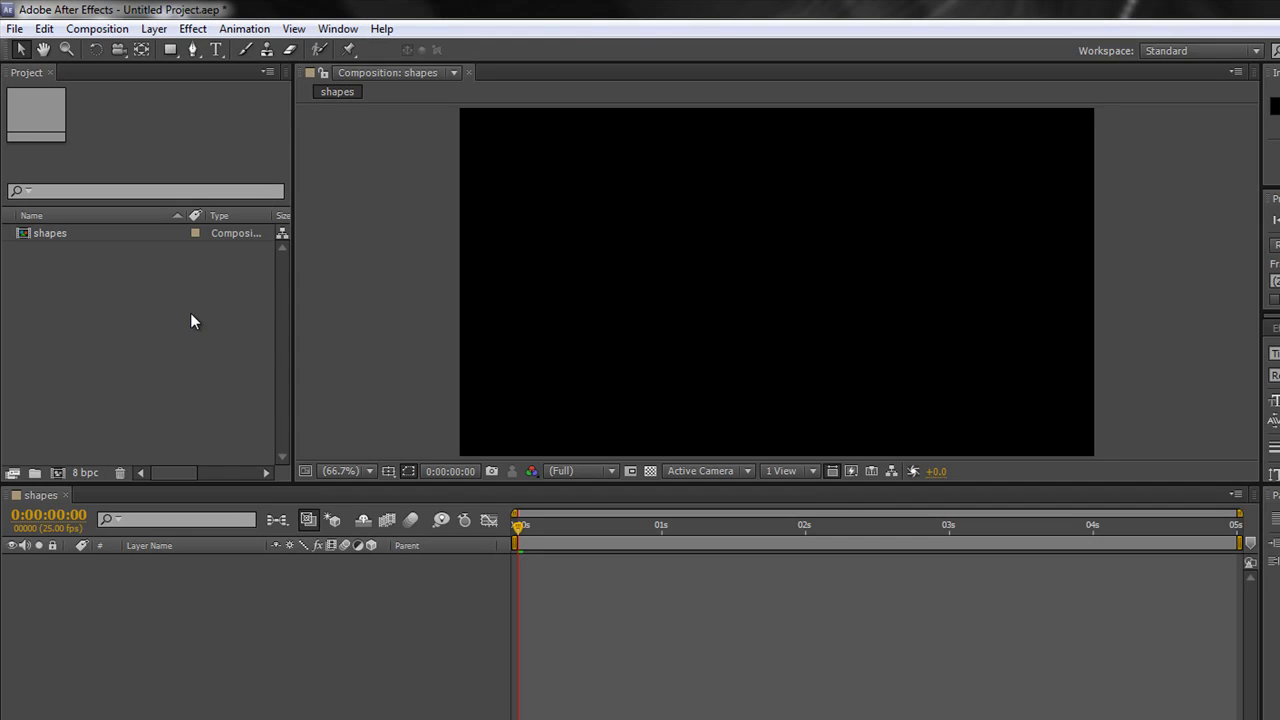
click(133, 93)
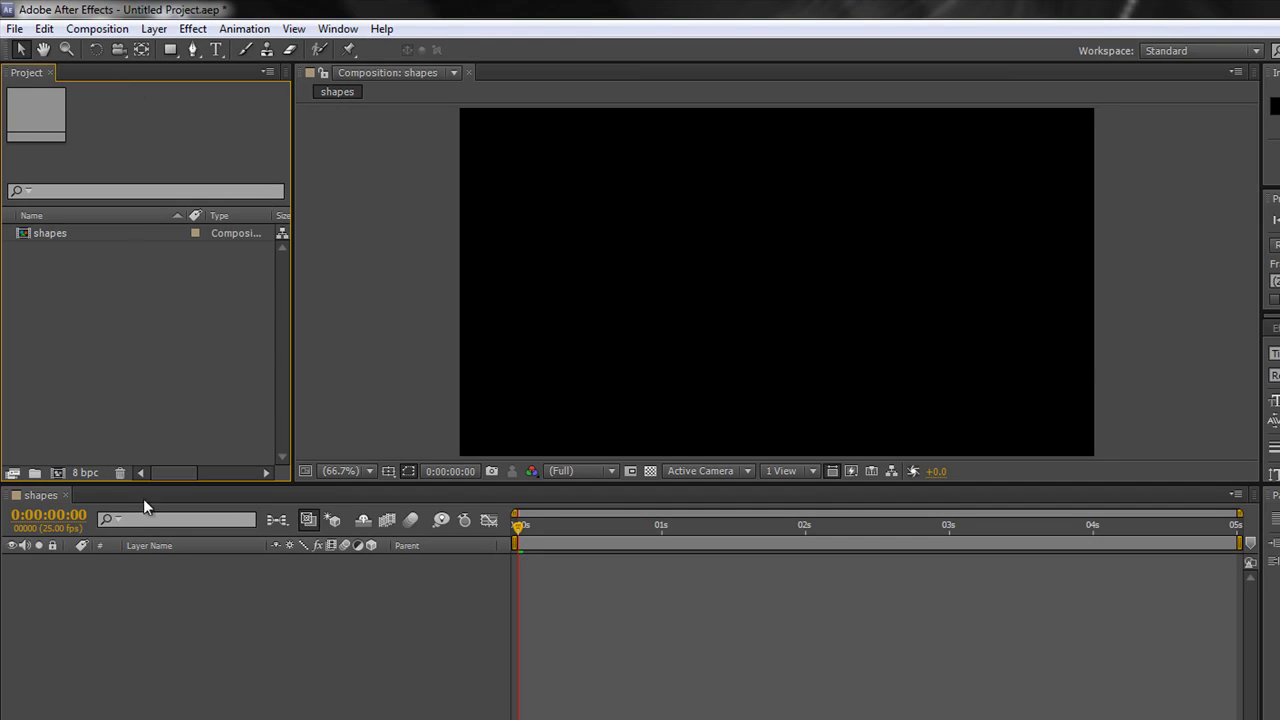
click(200, 625)
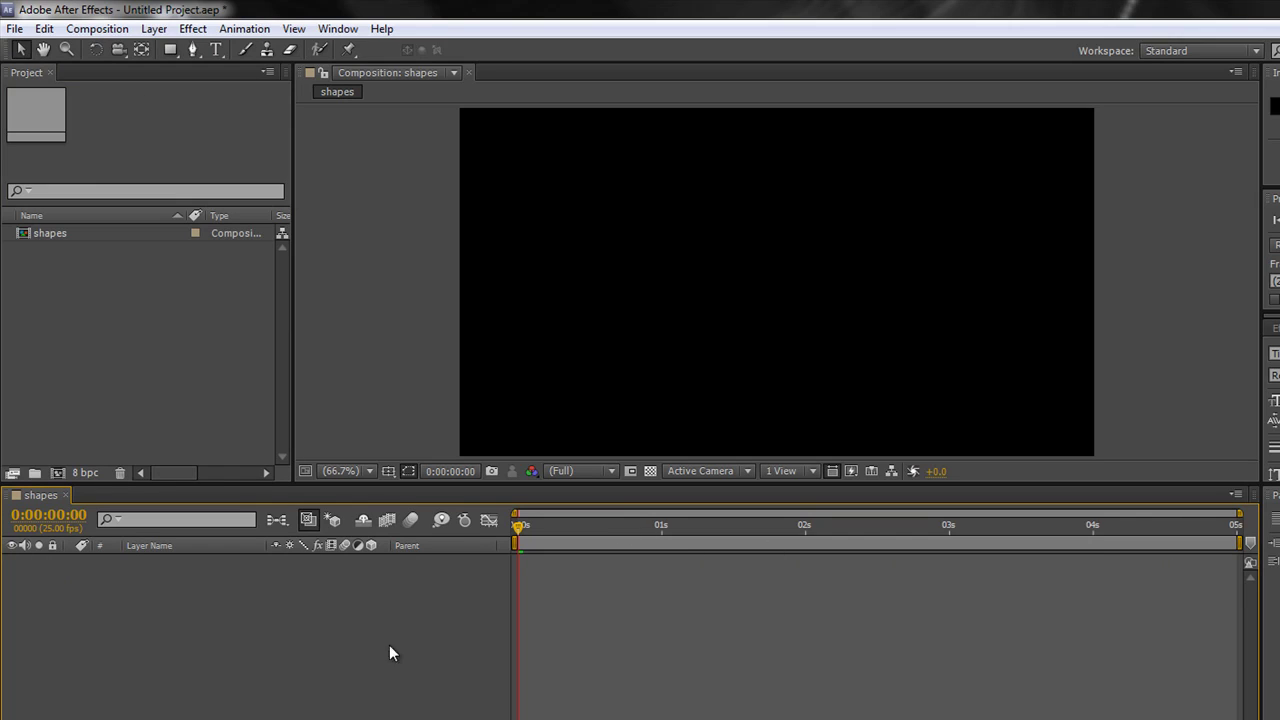
click(154, 29)
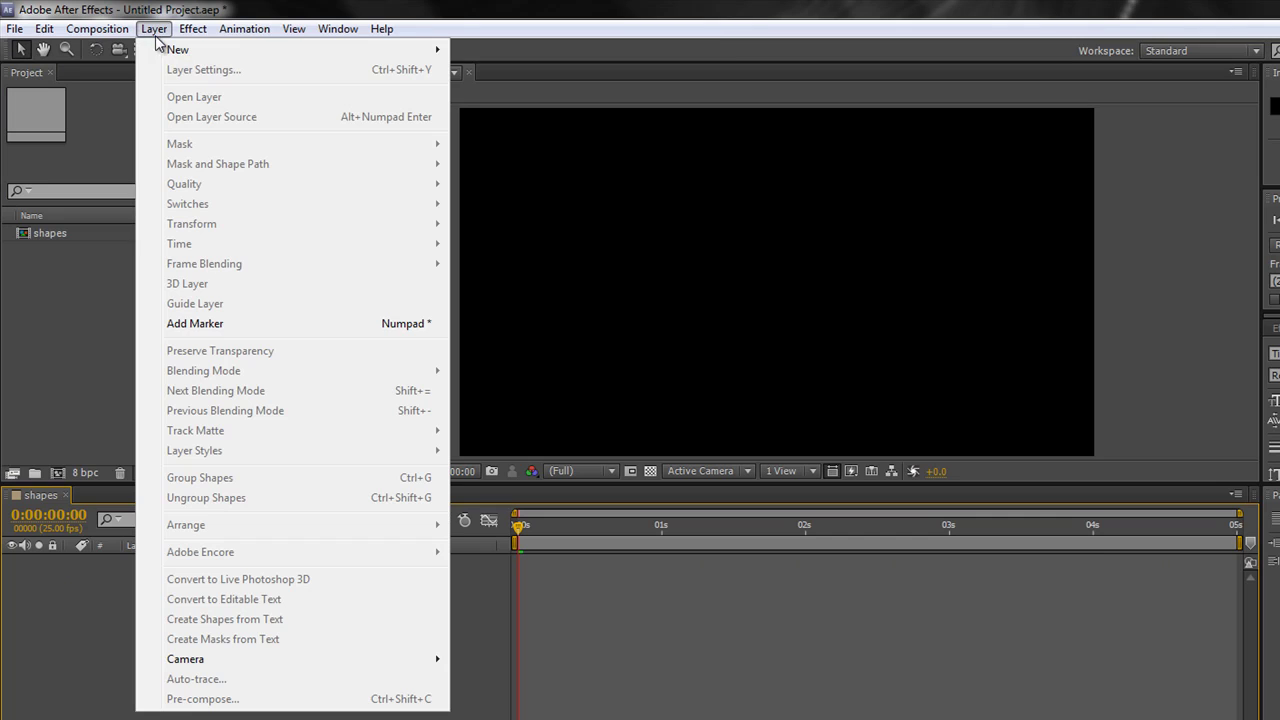
mouse_move(178, 49)
click(745, 70)
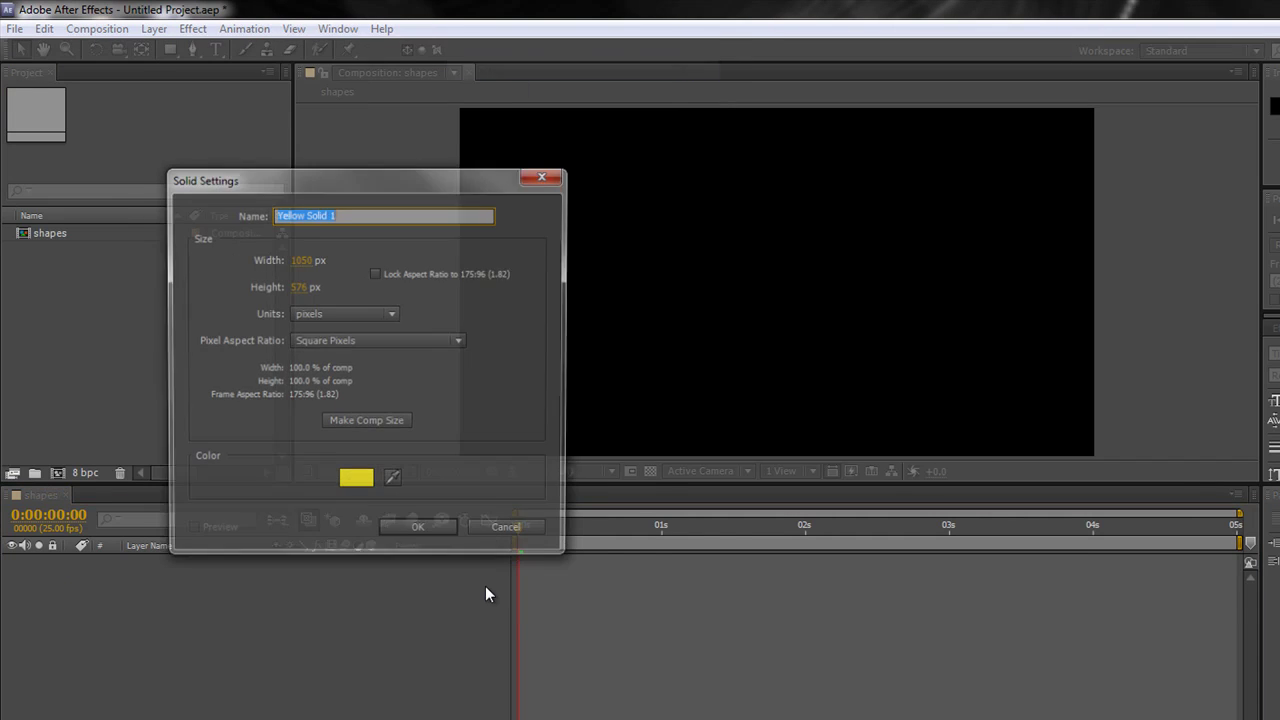
click(367, 422)
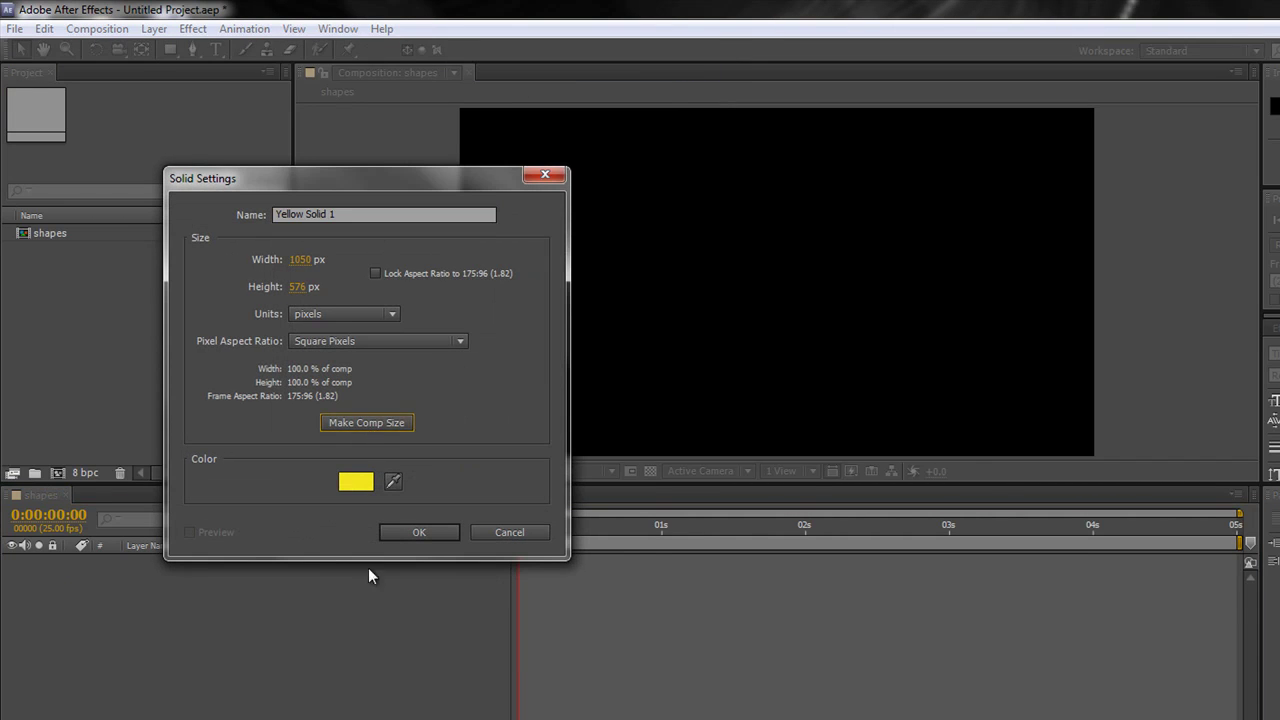
click(431, 534)
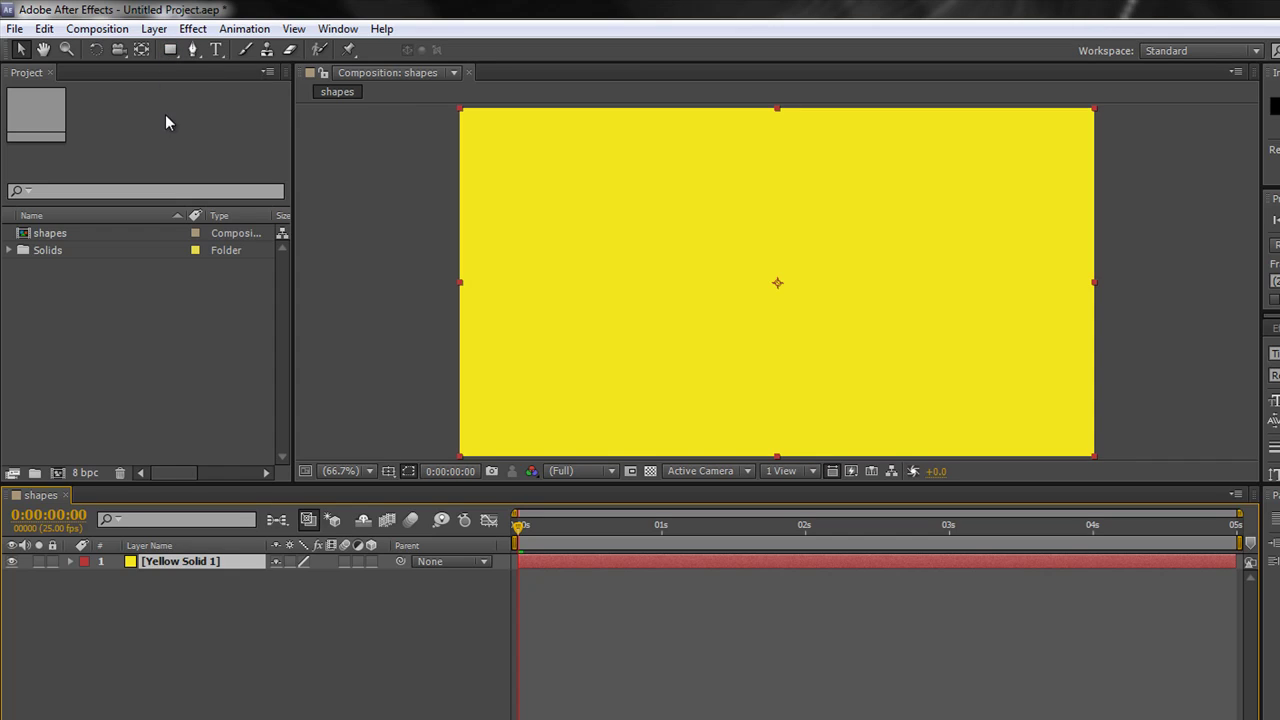
Draw a rectangular mask left of centre on the yellow solid, with a feather of 55 pixels and an expansion of 5 pixels
click(172, 52)
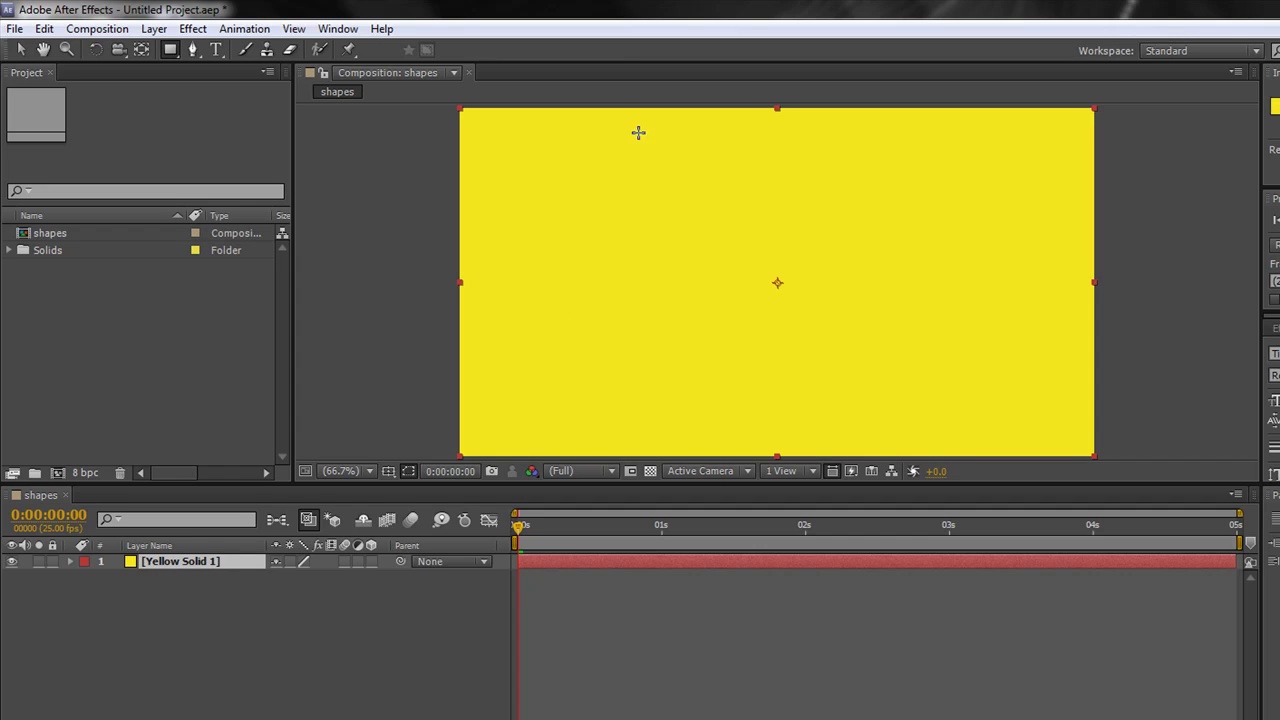
drag(549, 206, 767, 341)
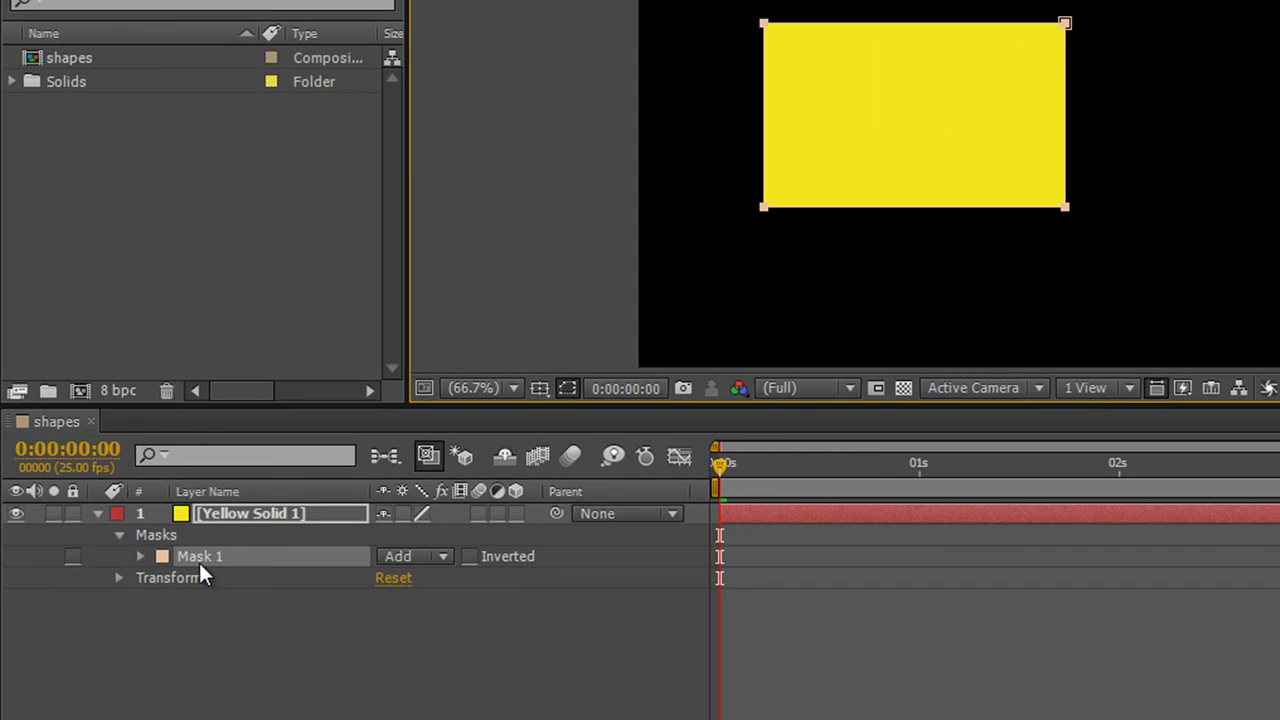
click(138, 556)
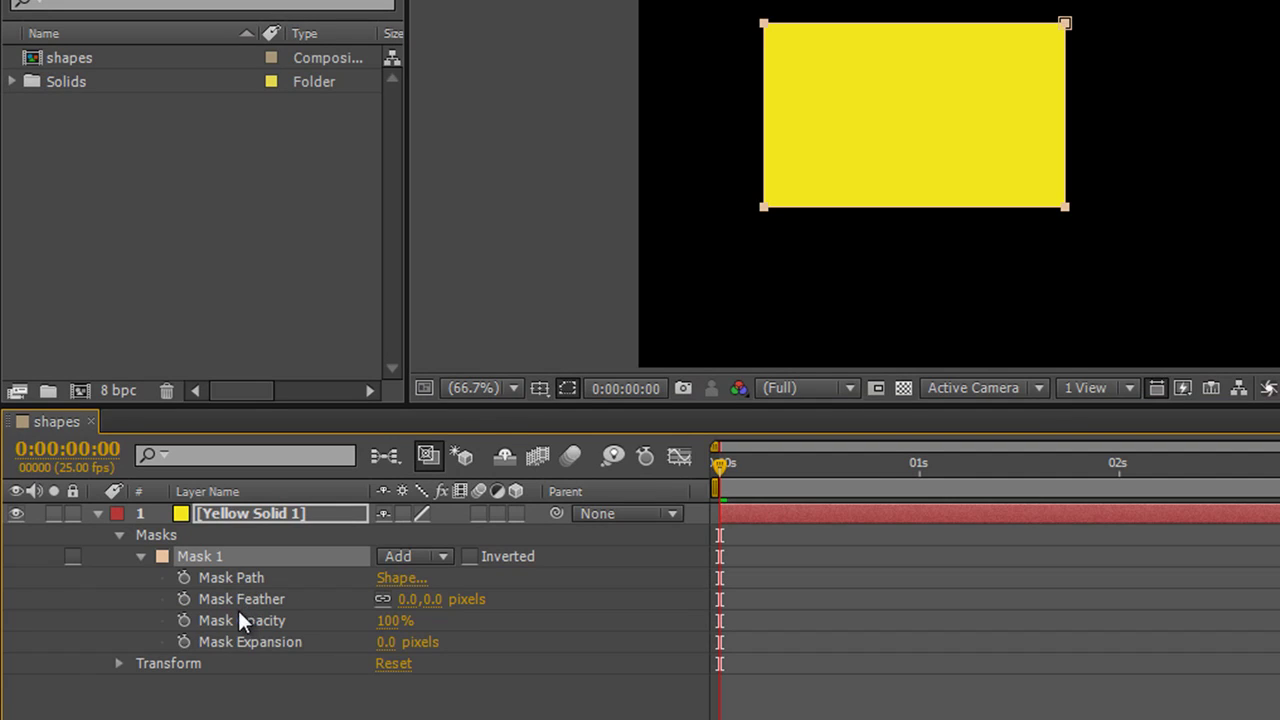
drag(429, 600, 494, 599)
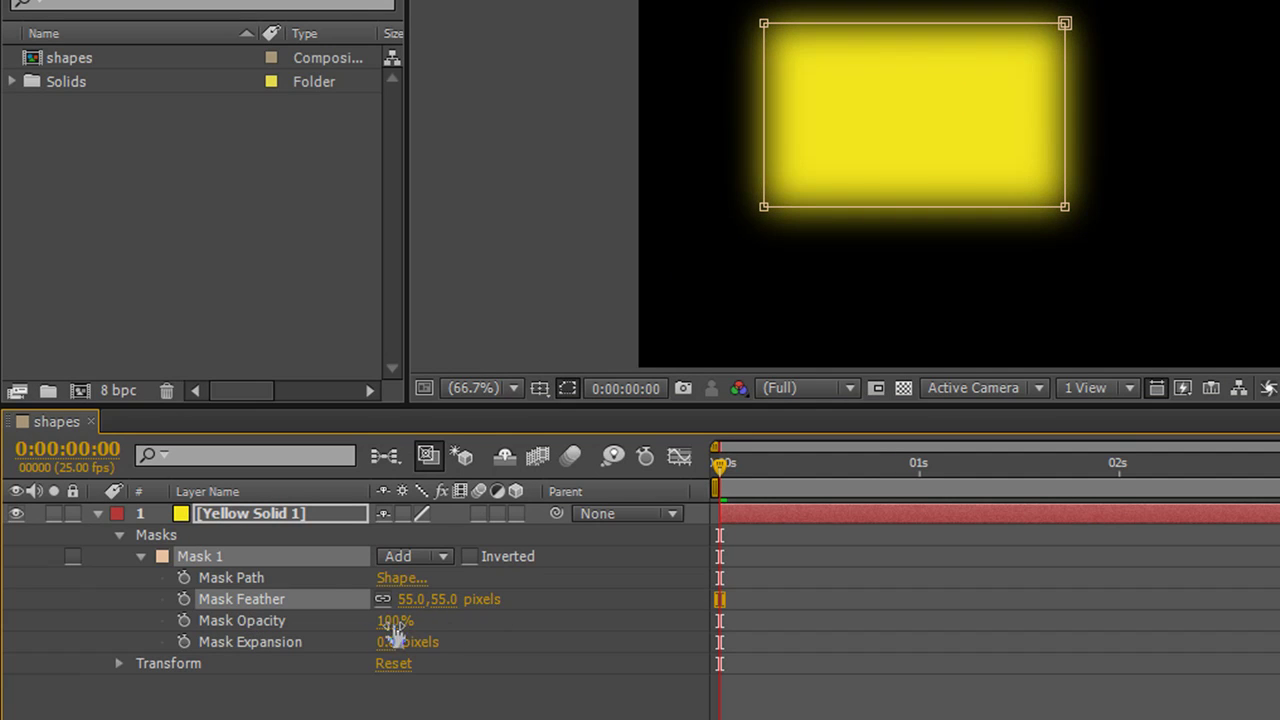
mouse_move(395, 622)
mouse_down()
mouse_move(288, 640)
mouse_move(450, 644)
mouse_move(437, 665)
mouse_move(392, 642)
mouse_move(502, 646)
mouse_move(380, 654)
mouse_move(480, 656)
mouse_move(390, 654)
mouse_move(444, 654)
mouse_move(400, 660)
mouse_up()
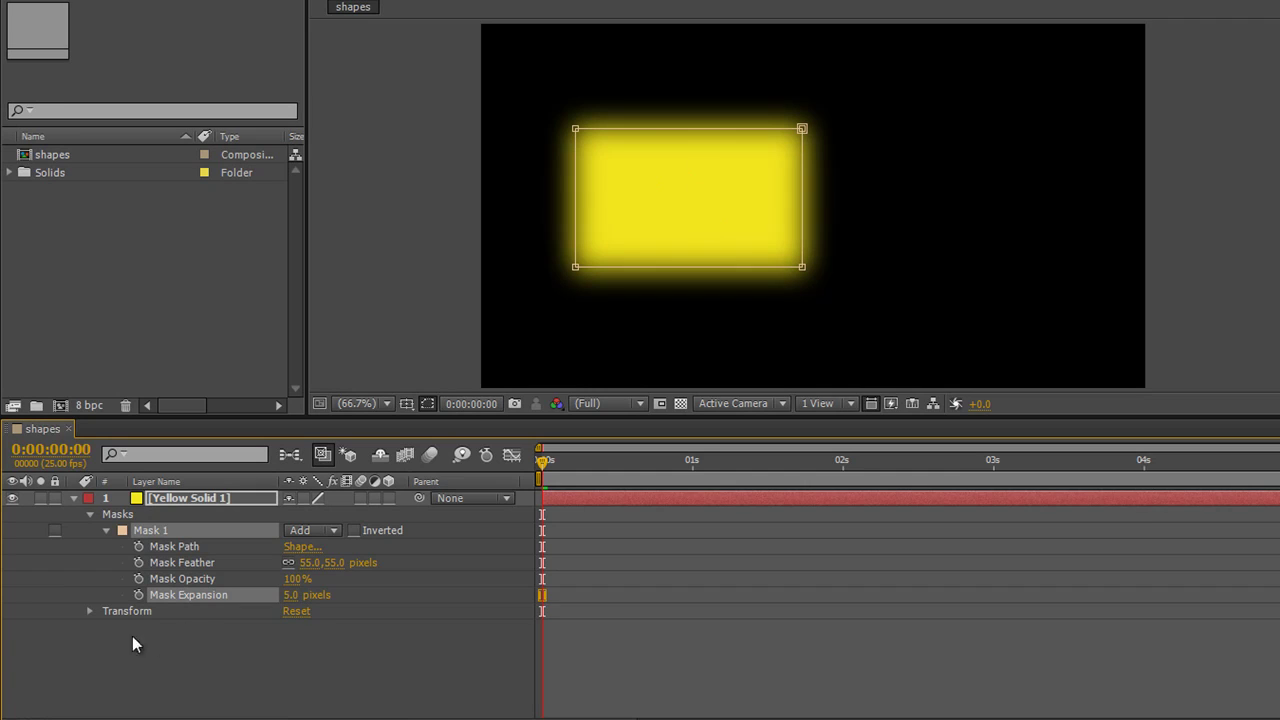
Try rotating the yellow solid to 22° about its off-centre anchor point and return the rotation to 0°
click(90, 611)
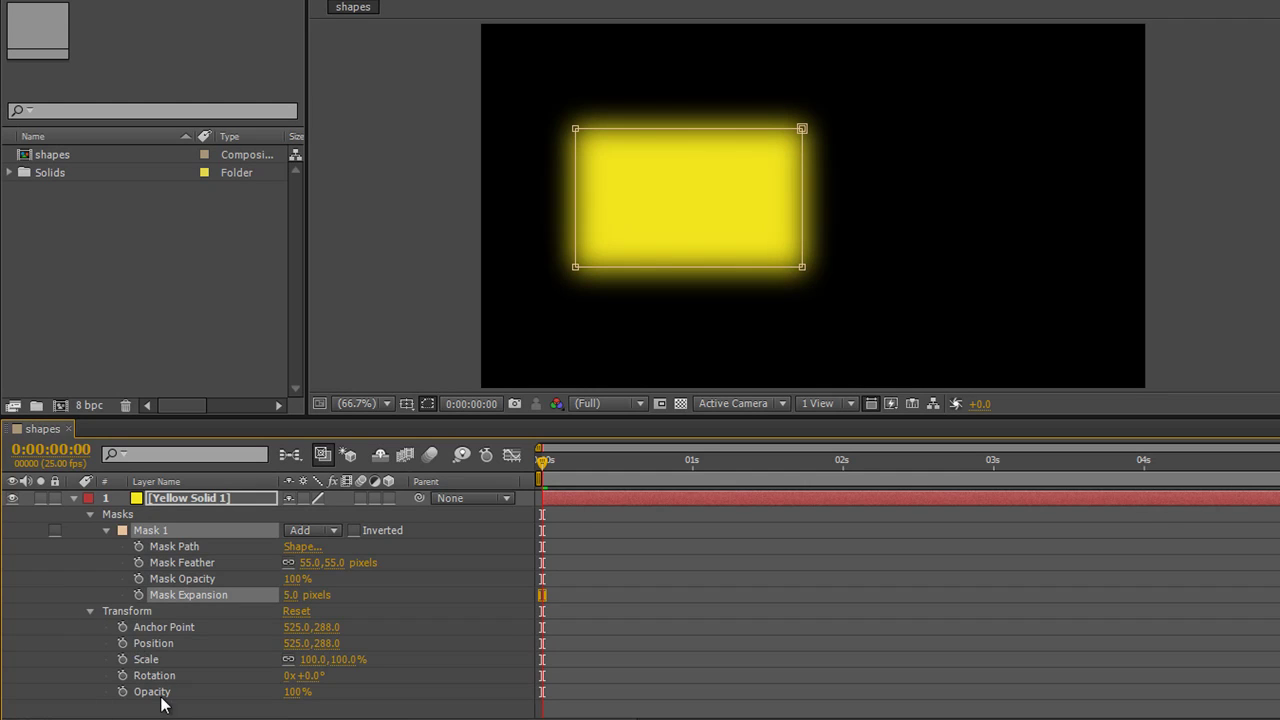
drag(310, 681, 339, 685)
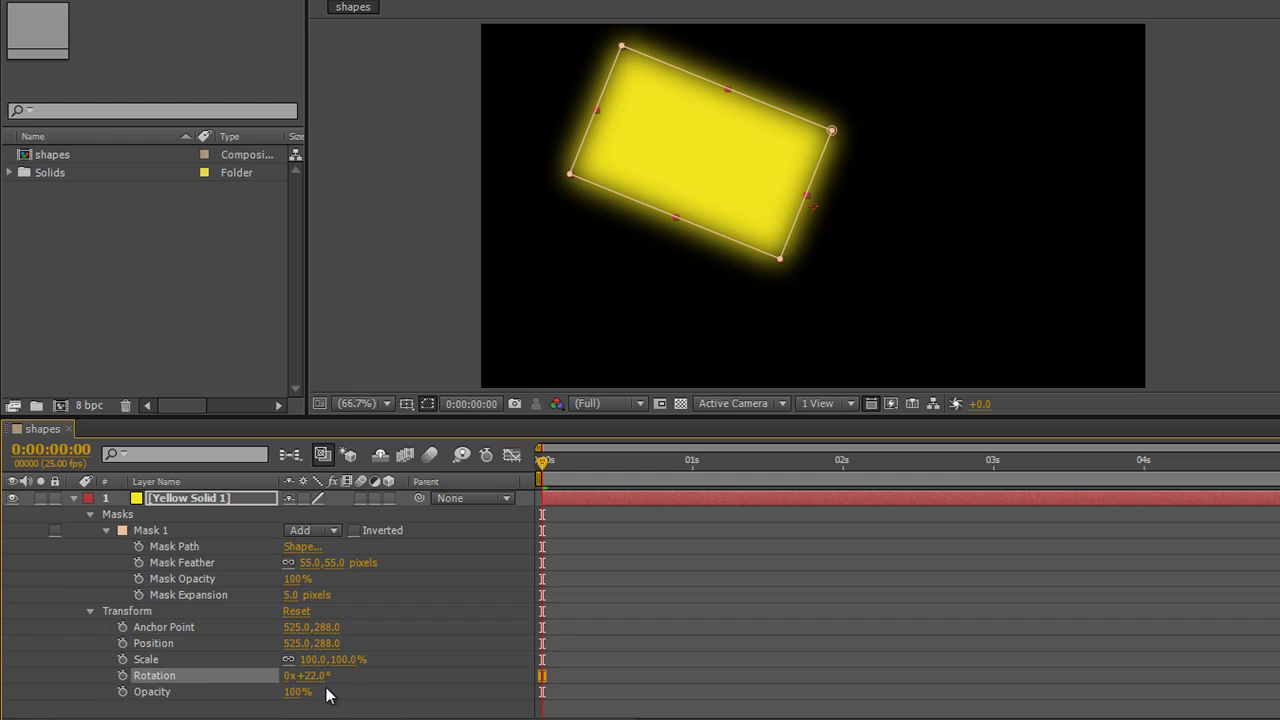
mouse_move(305, 676)
mouse_down()
mouse_move(343, 673)
mouse_move(283, 677)
mouse_up()
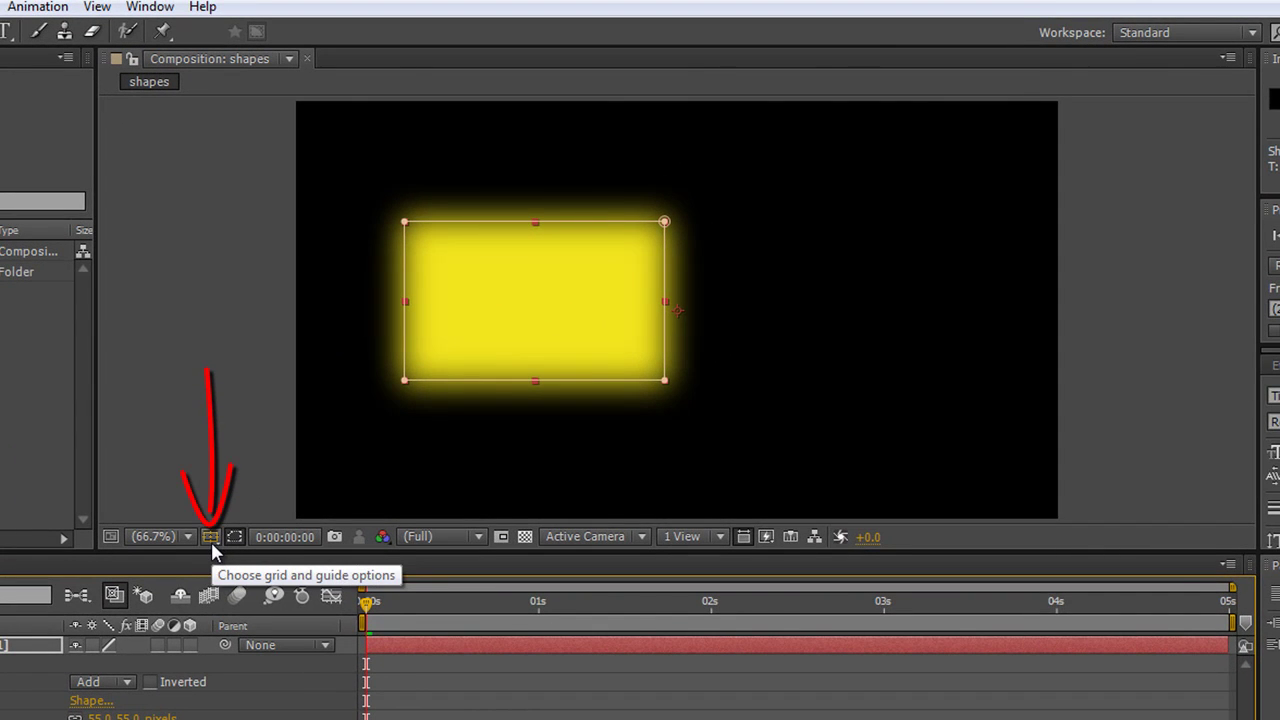
Show the rulers and place a vertical and a horizontal guide crossing at the centre of the masked rectangle
click(210, 537)
click(252, 667)
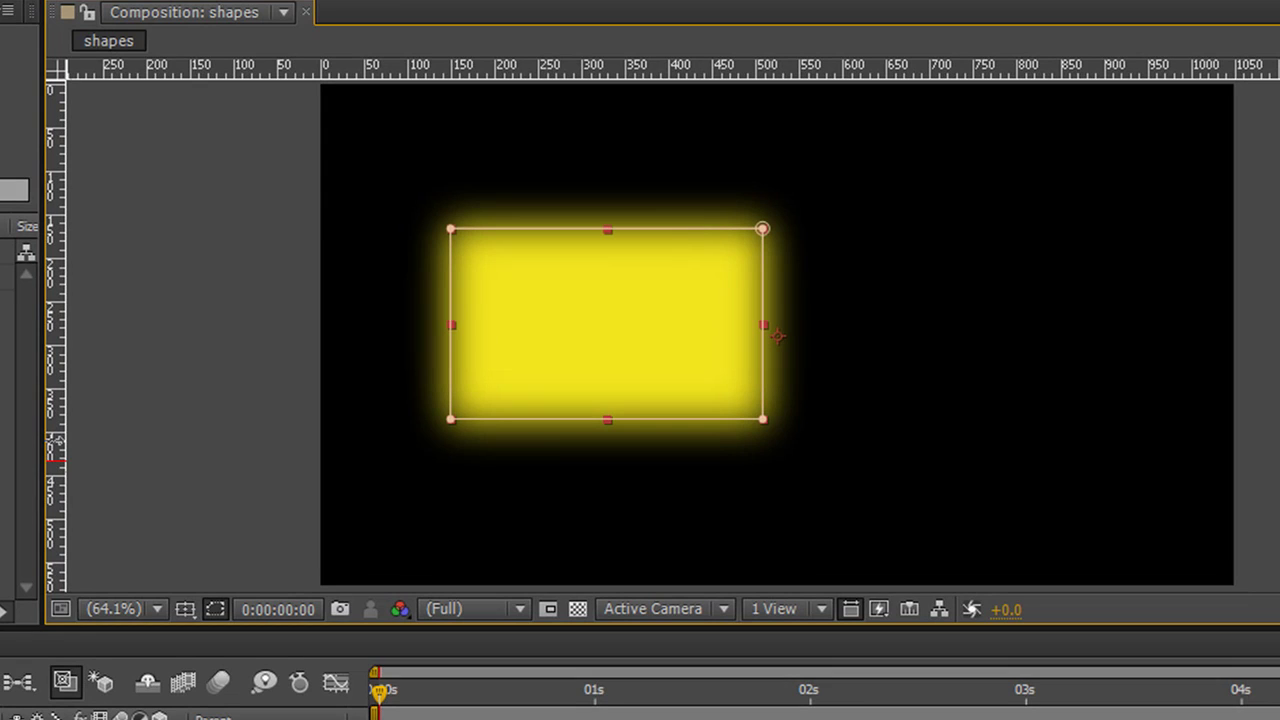
drag(55, 440, 607, 486)
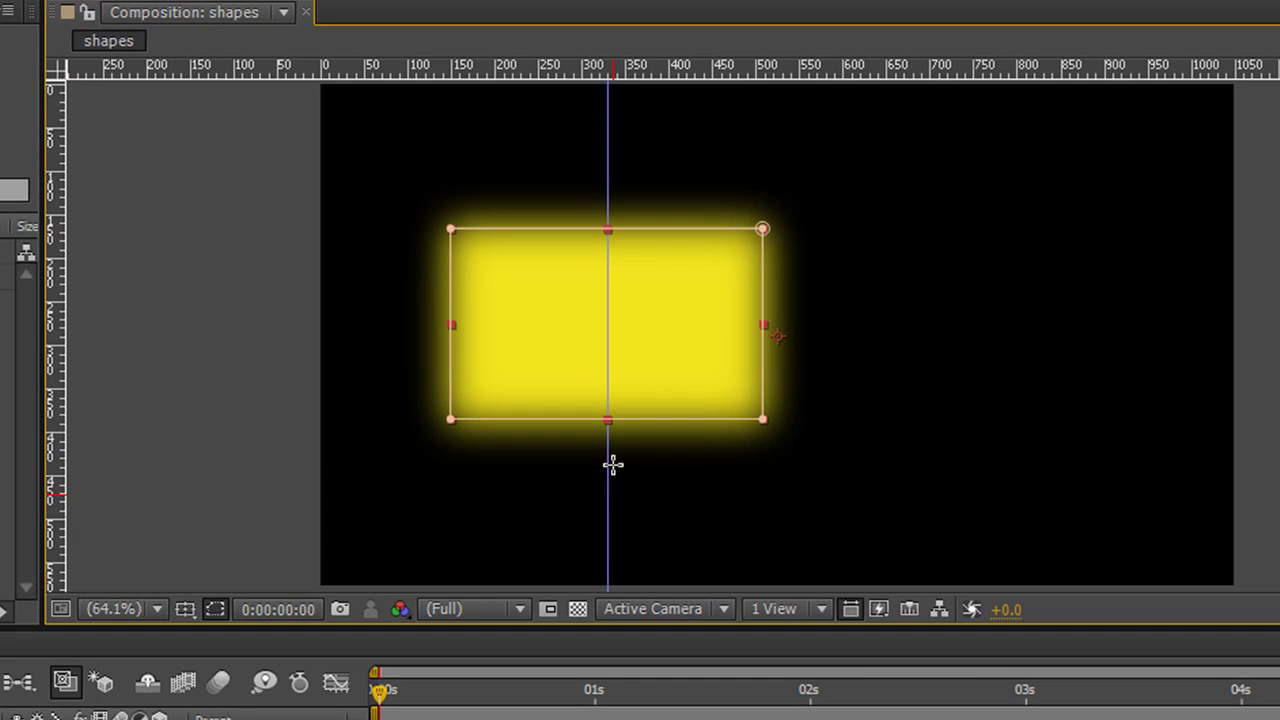
drag(748, 66, 727, 324)
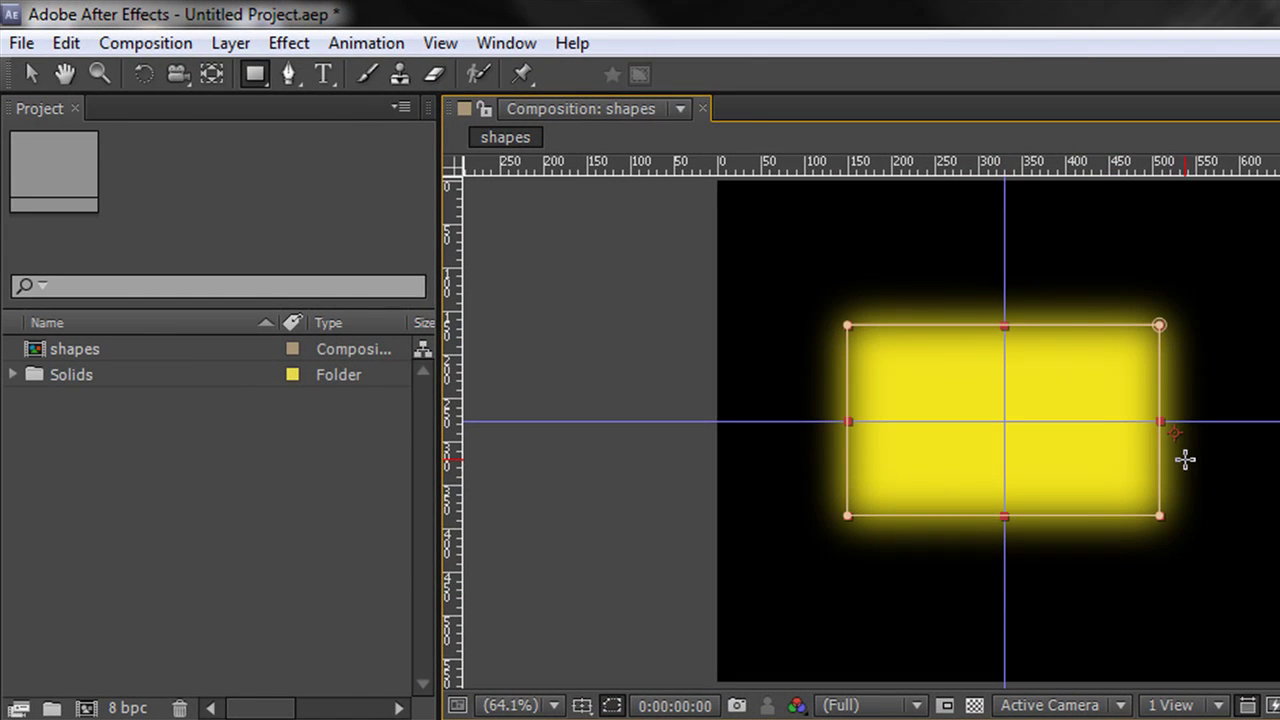
Move the yellow solid's anchor point to the guide intersection at the mask's centre with the Pan Behind tool
click(203, 73)
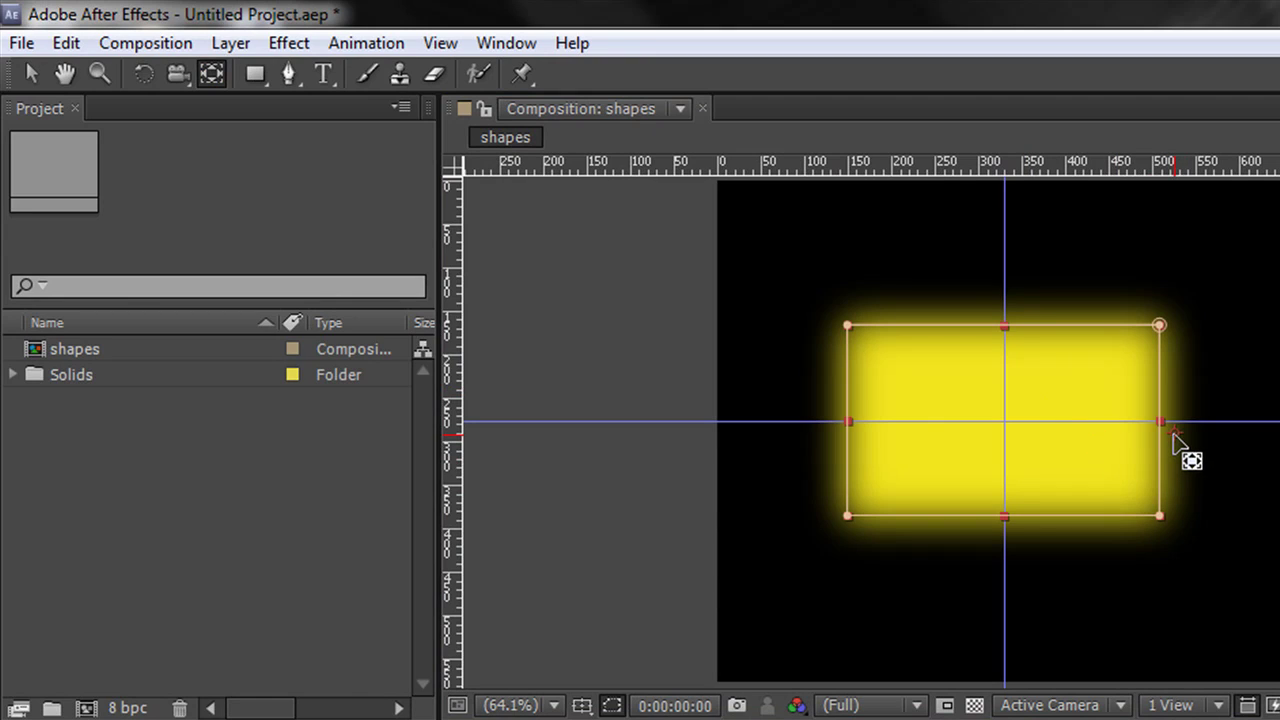
drag(1174, 436, 1005, 421)
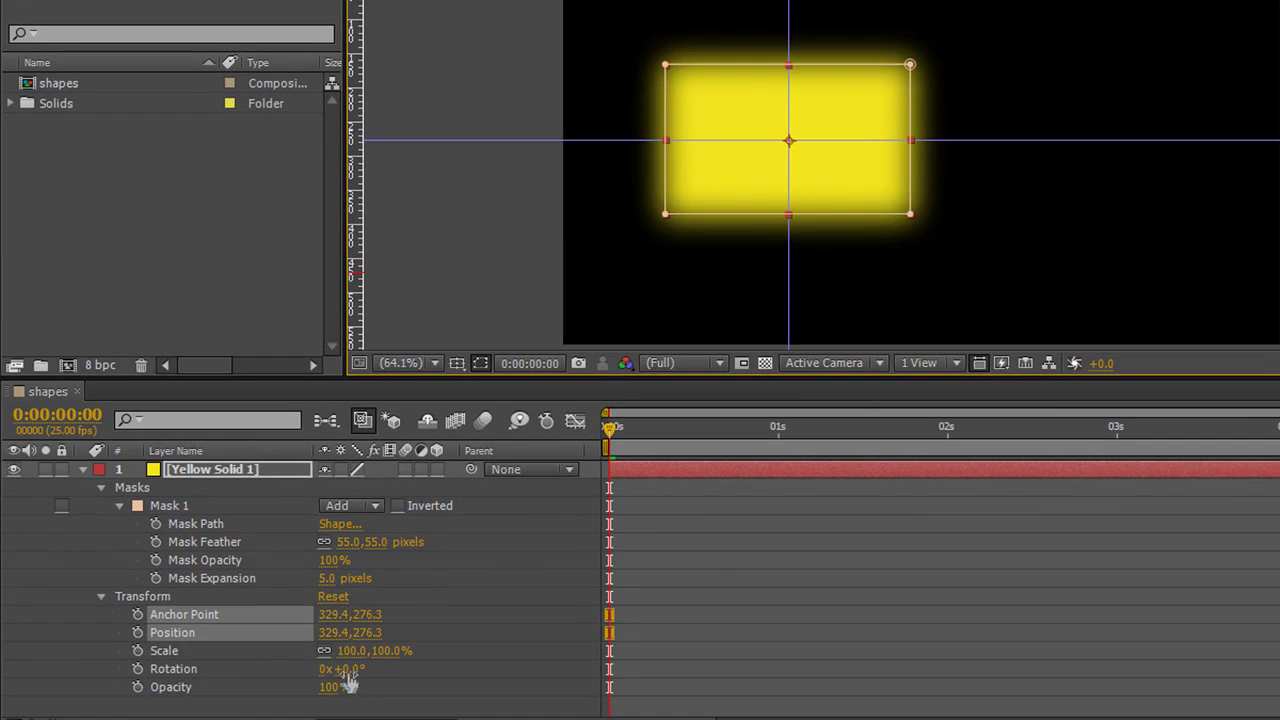
Try rotating the yellow solid to 8° about its centred anchor point and reset the rotation
drag(345, 668, 376, 693)
click(264, 674)
right_click(258, 676)
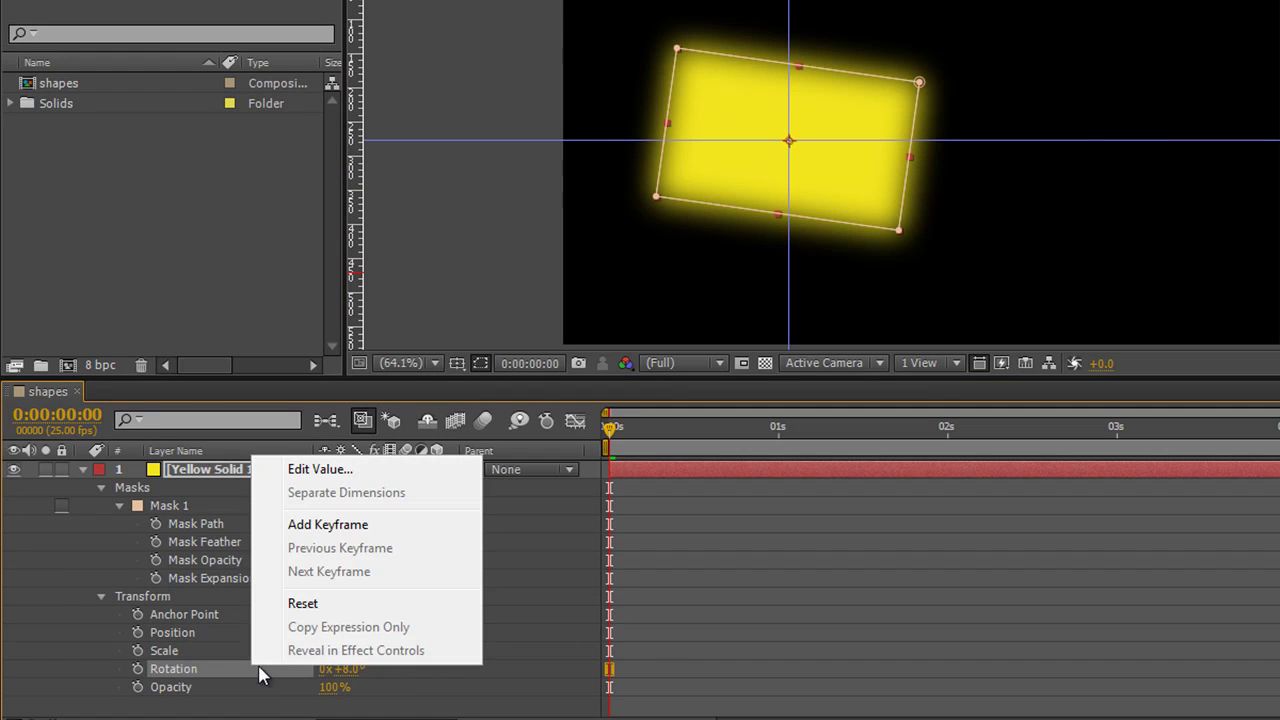
click(308, 603)
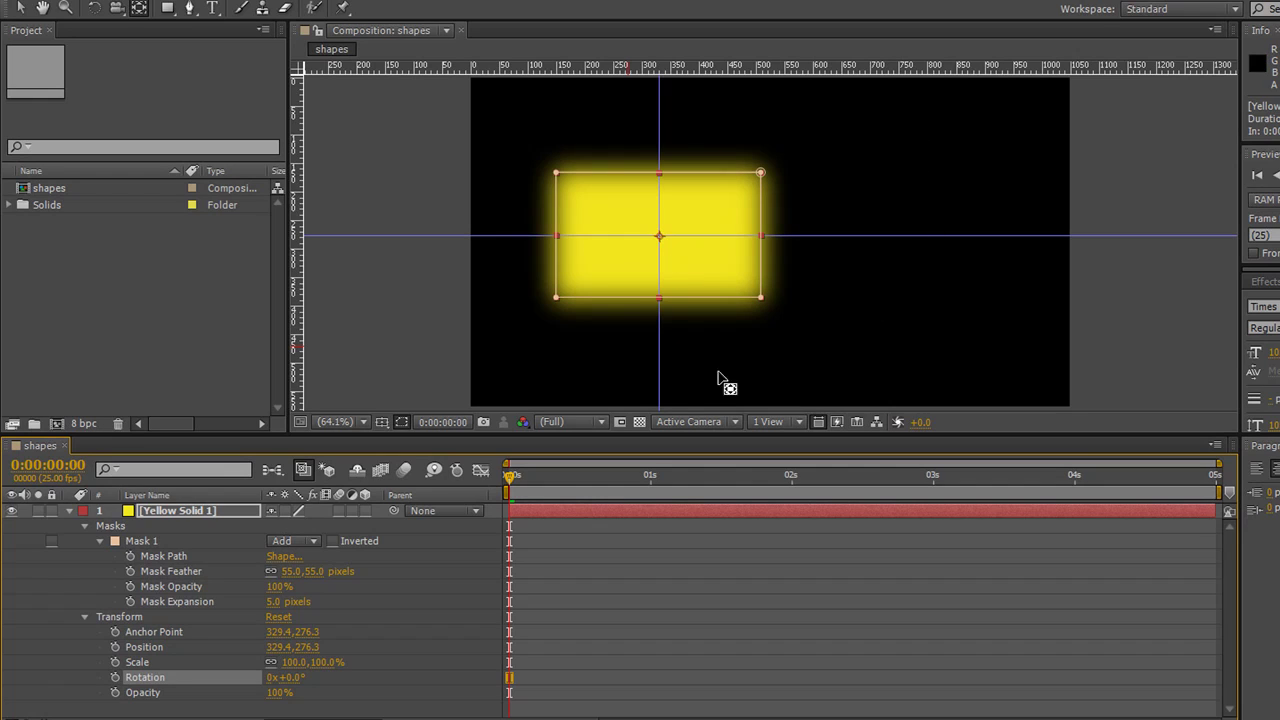
With no layer selected, draw a cyan rectangle with an 8 px yellow stroke beside the masked solid as a new shape layer
click(176, 512)
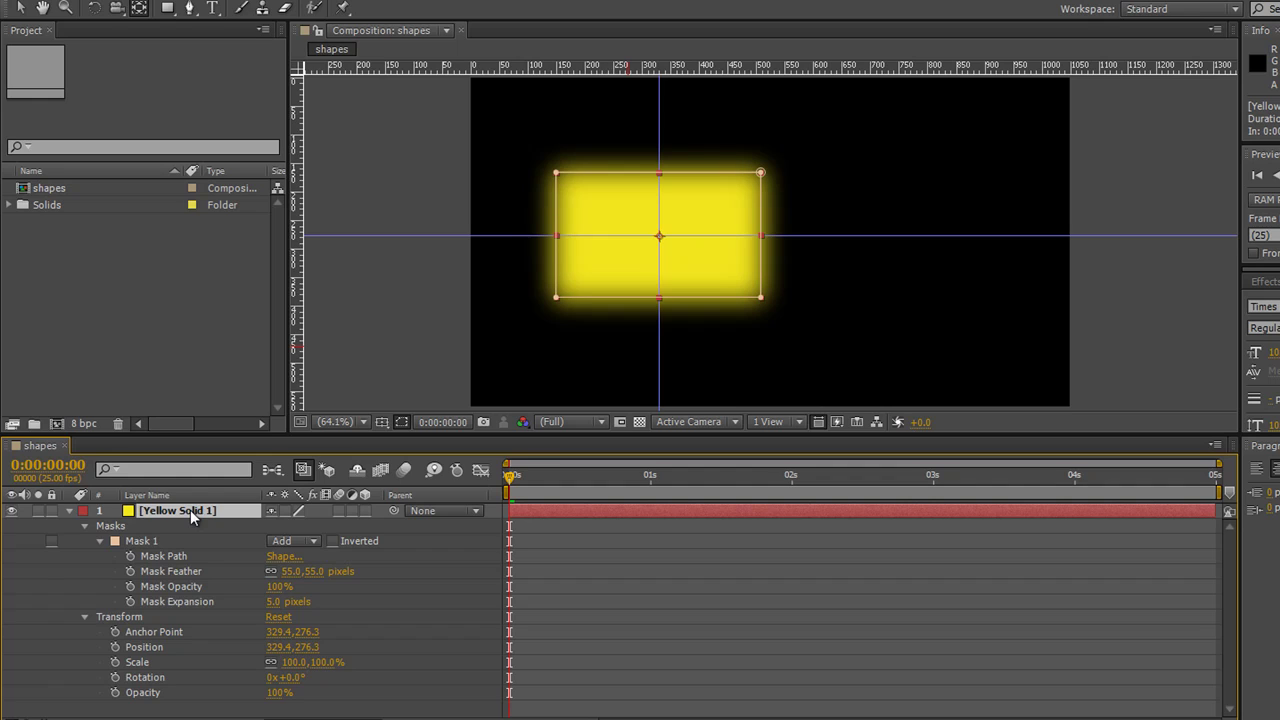
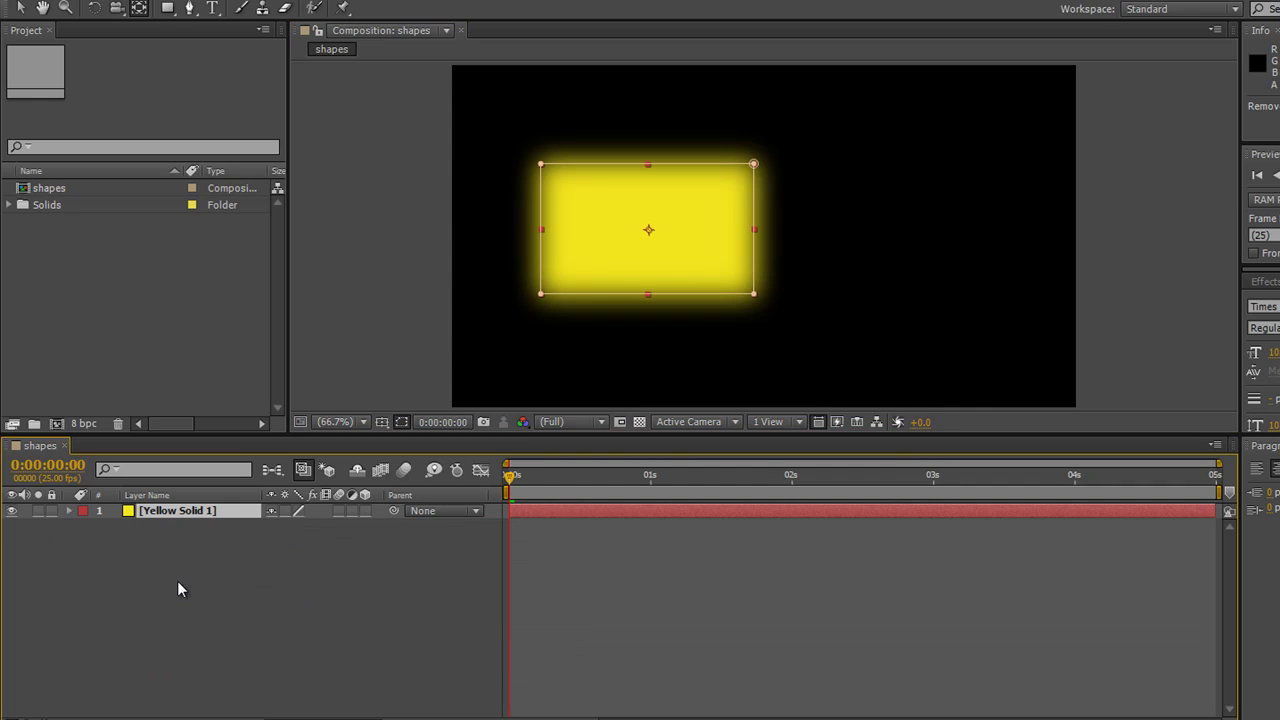
click(178, 588)
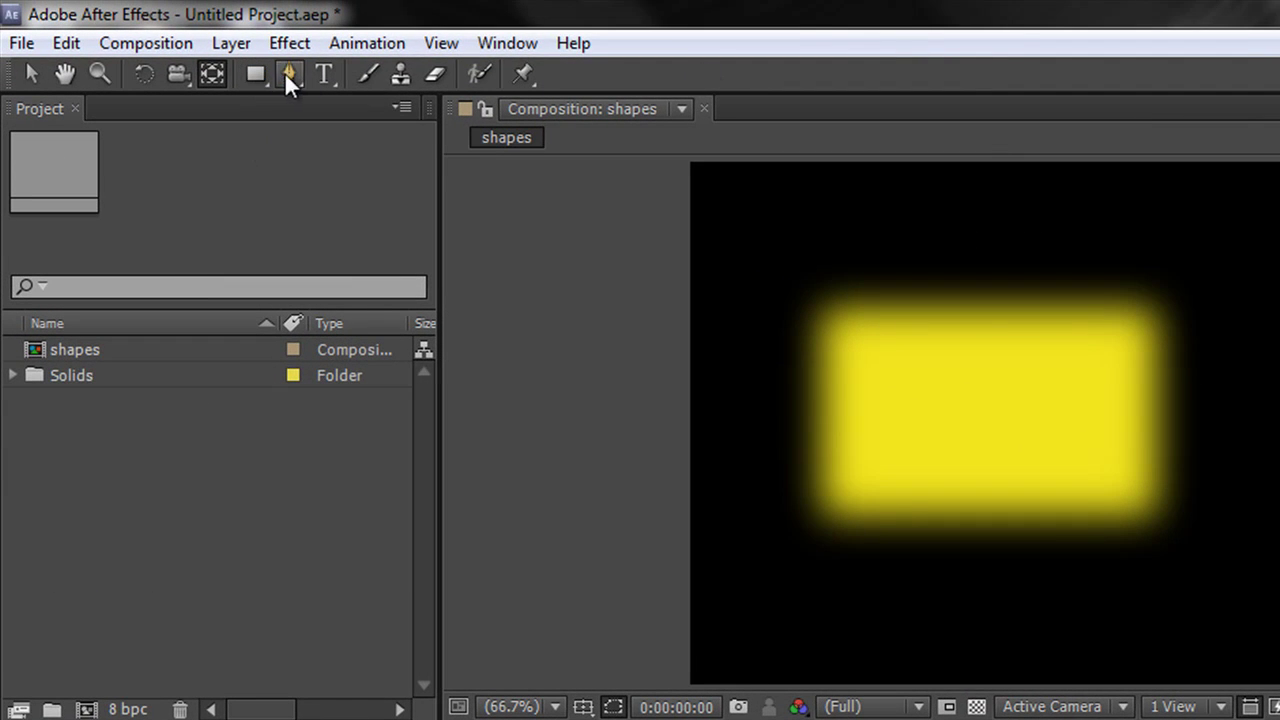
click(255, 76)
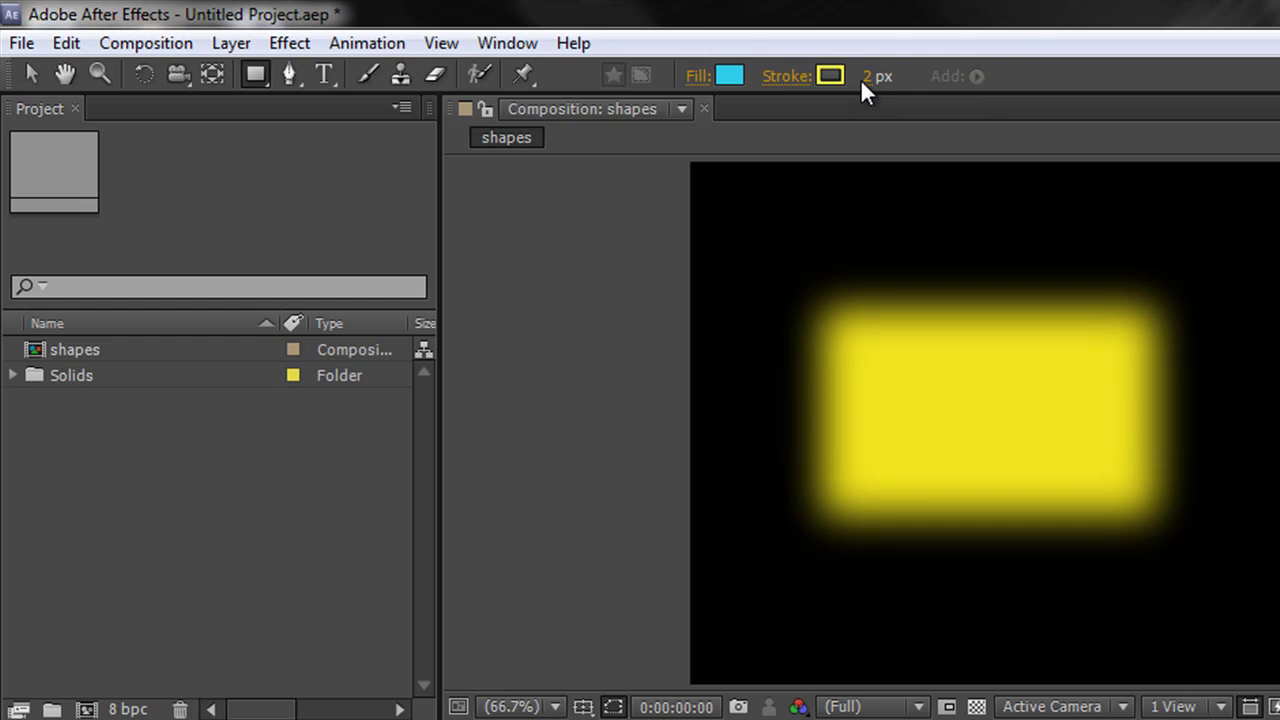
drag(862, 80, 883, 89)
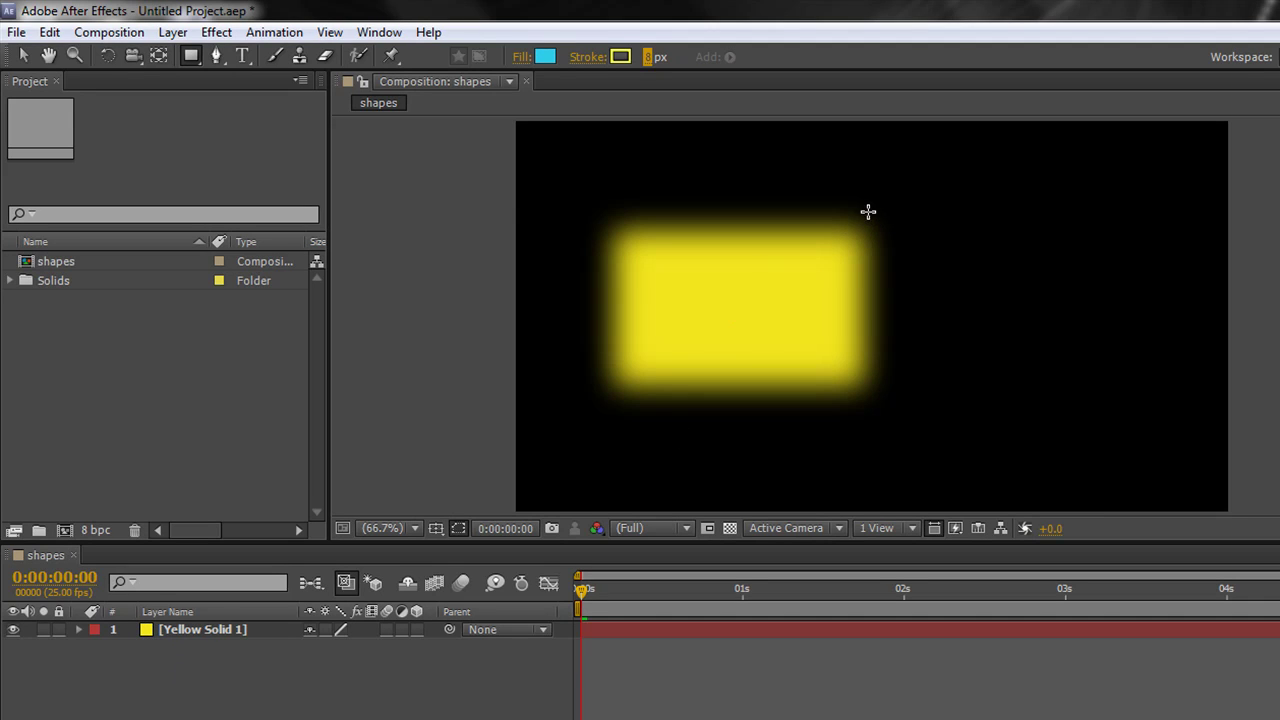
mouse_move(864, 209)
mouse_down()
mouse_move(891, 274)
mouse_move(986, 329)
mouse_move(1160, 354)
mouse_up()
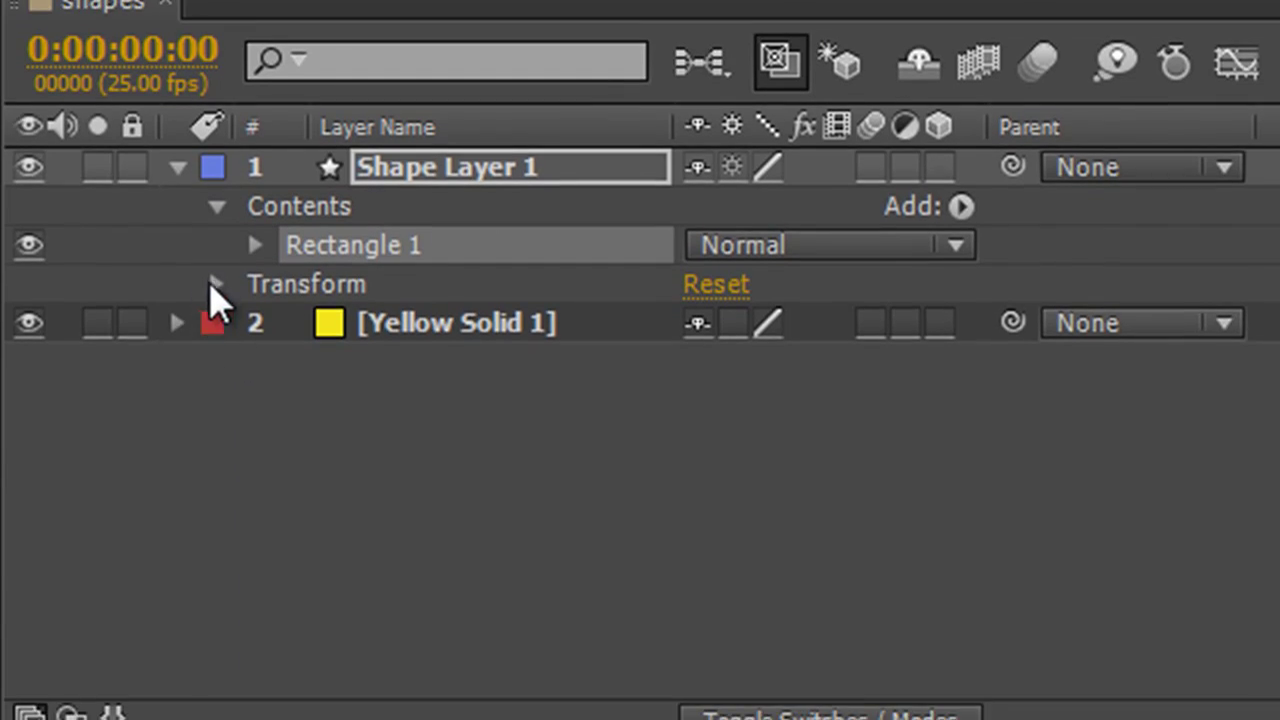
Try rotating the shape layer about its default anchor point and reset its rotation
click(216, 285)
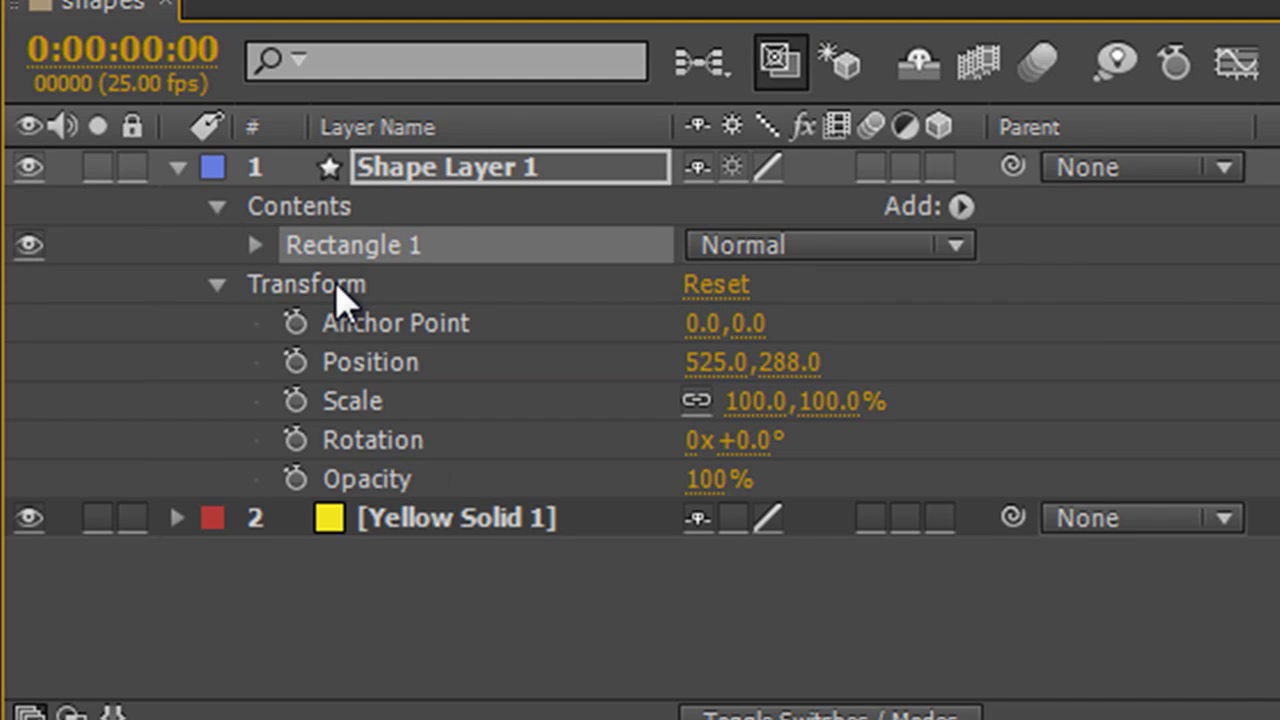
click(550, 440)
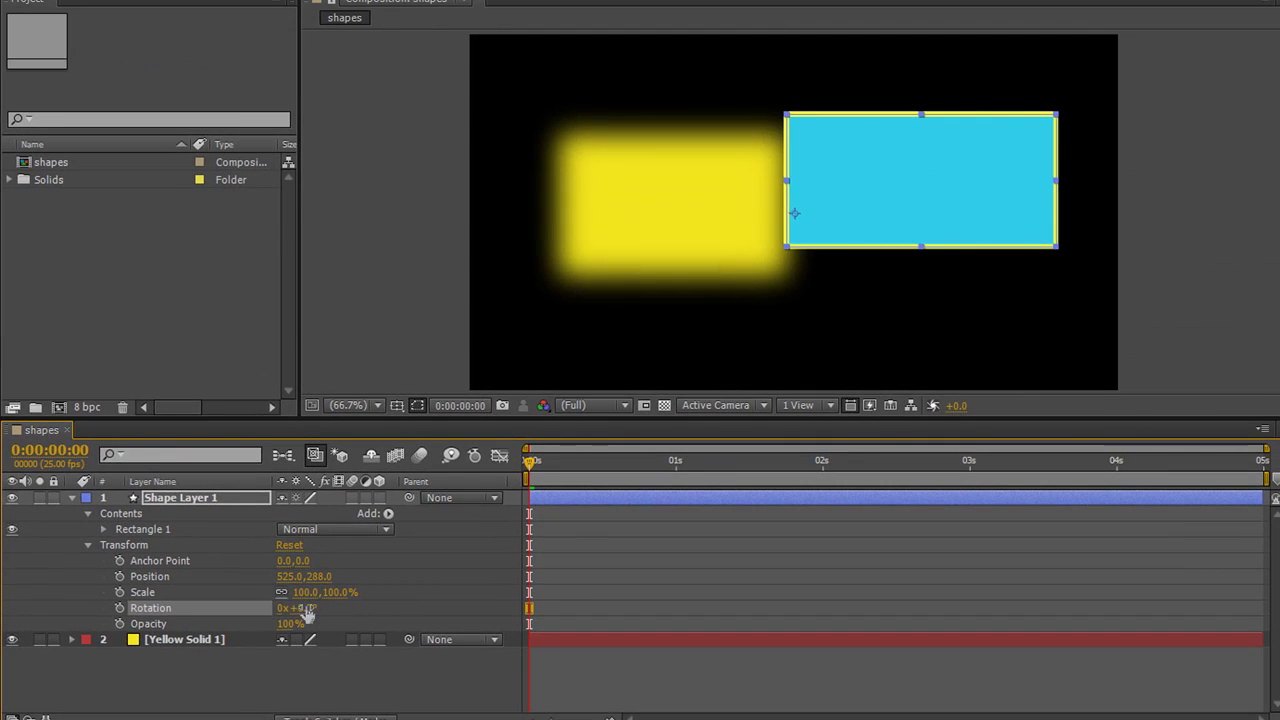
drag(682, 458, 798, 478)
mouse_move(349, 615)
mouse_down()
mouse_move(300, 618)
mouse_move(356, 624)
mouse_move(300, 626)
mouse_move(334, 626)
mouse_up()
right_click(196, 608)
click(244, 555)
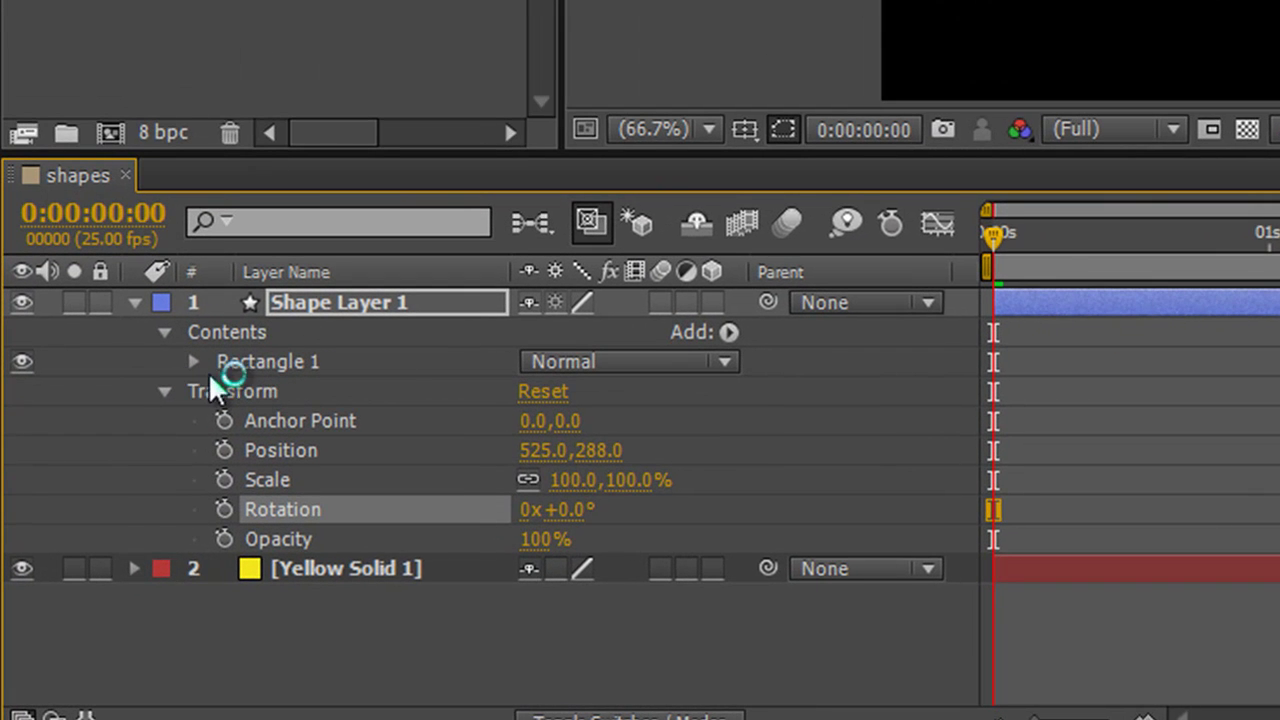
Try rotating the cyan rectangle through its own group transform under Rectangle 1 and return the rotation to 0°
click(194, 362)
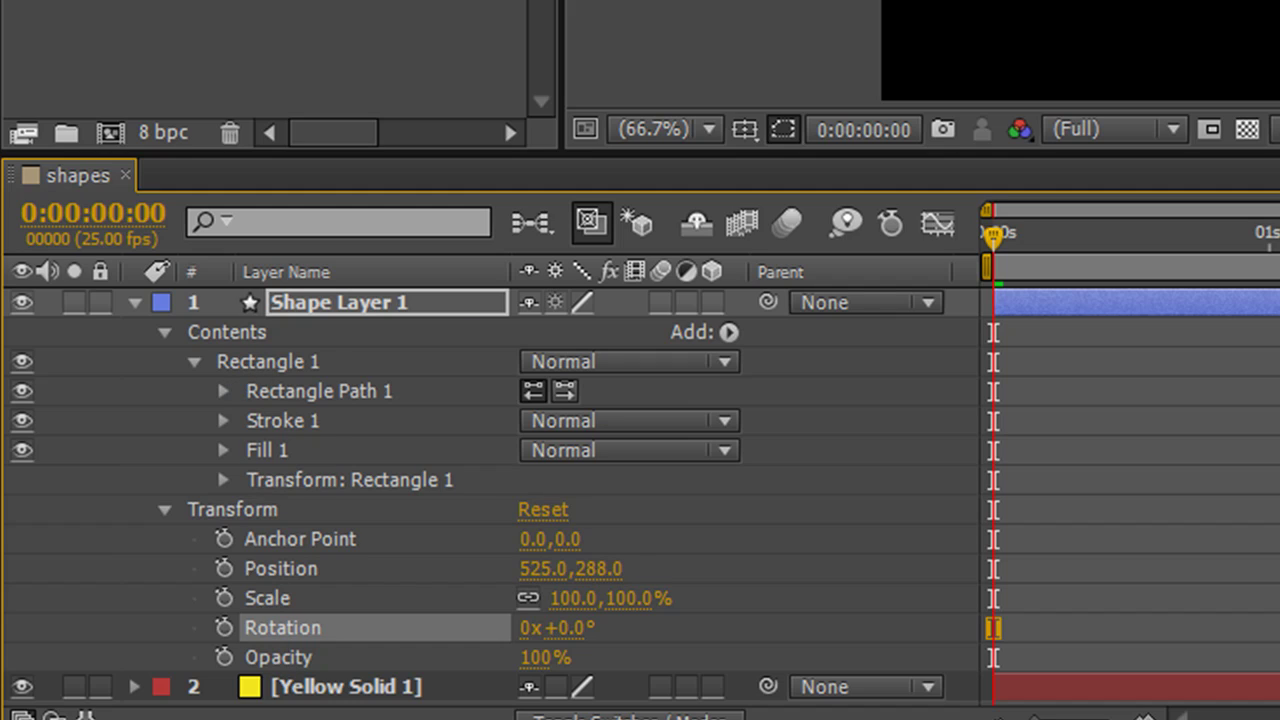
click(223, 480)
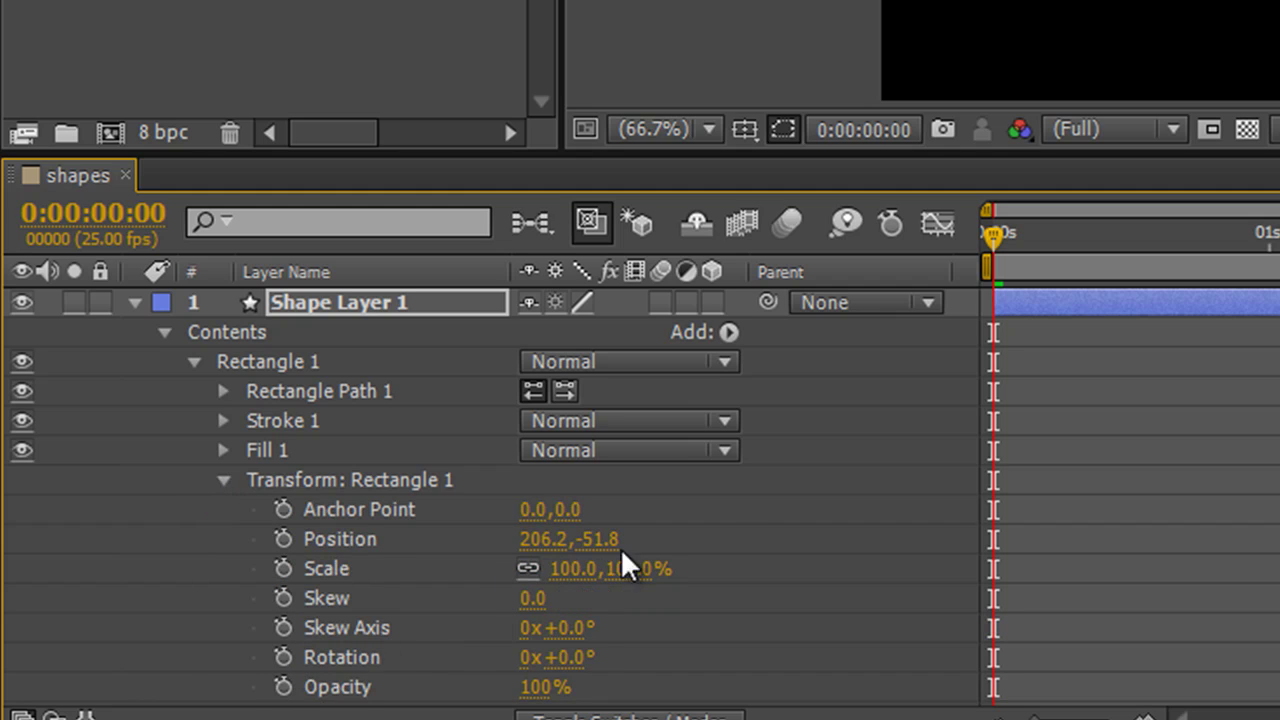
scroll(740, 550, down, 1)
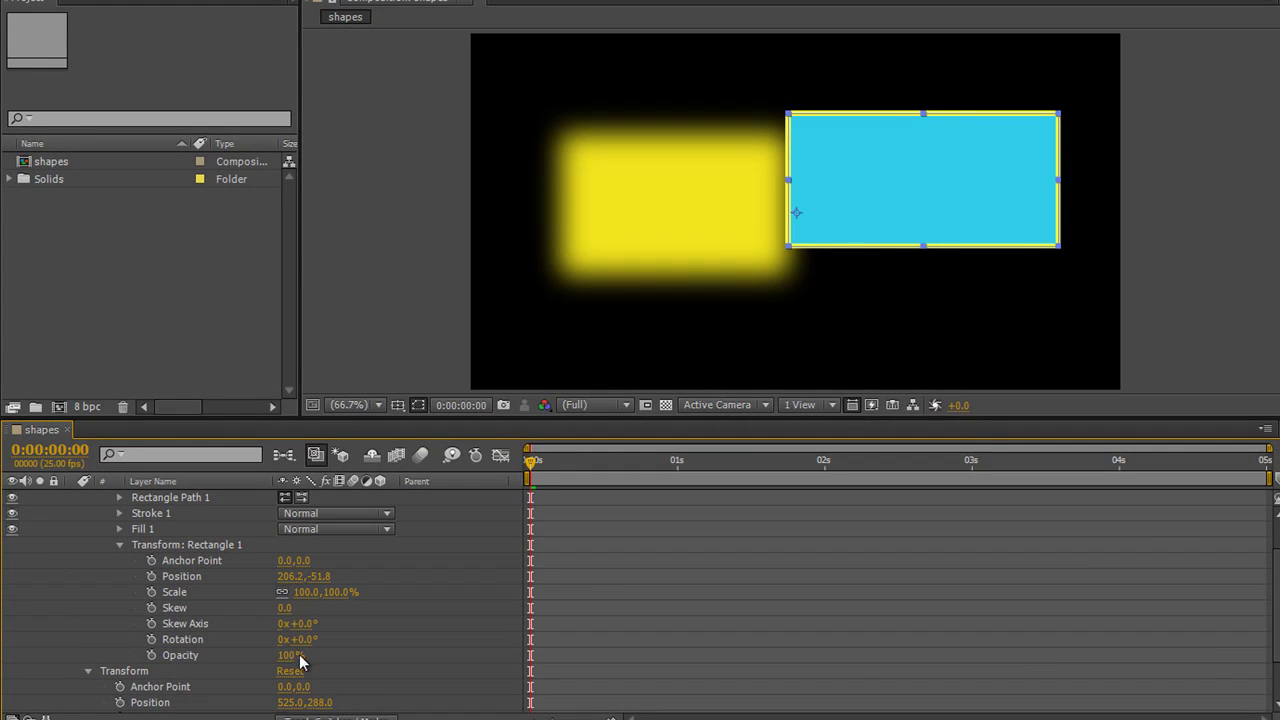
drag(304, 640, 342, 673)
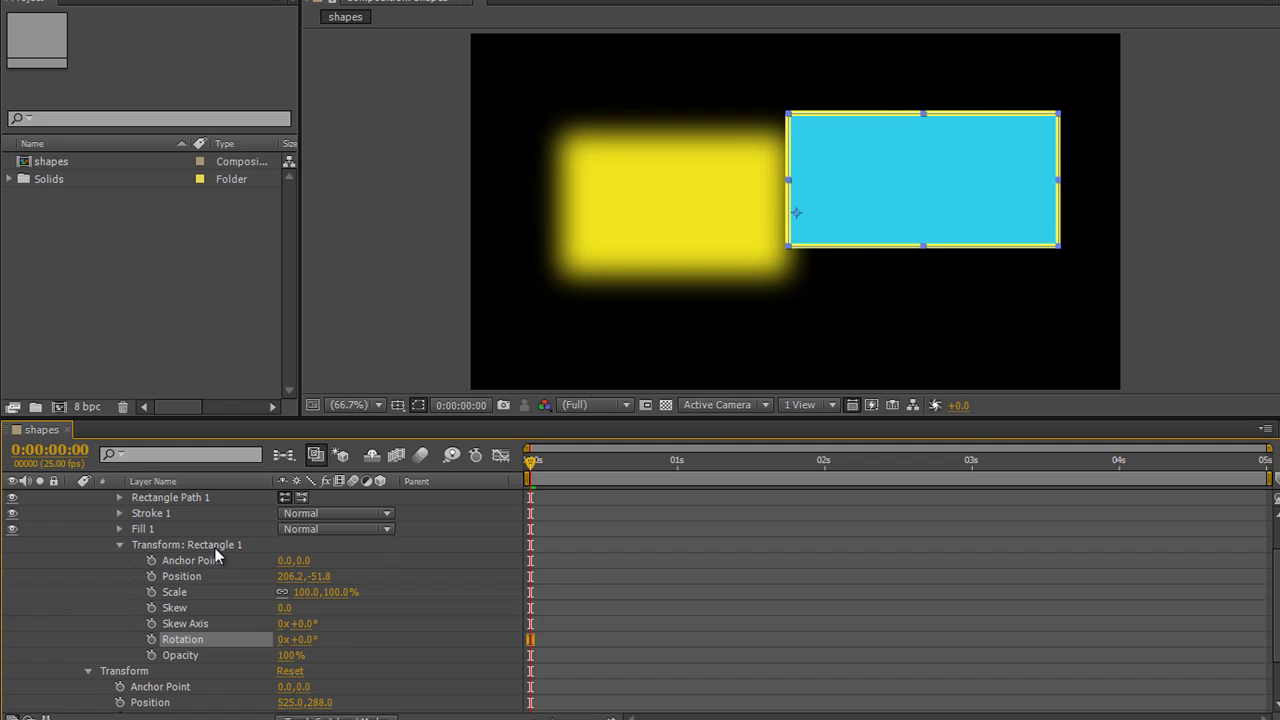
With Shape Layer 1 selected, draw a second cyan rectangle in the same layer, overlapping the blurred yellow solid
scroll(212, 549, up, 2)
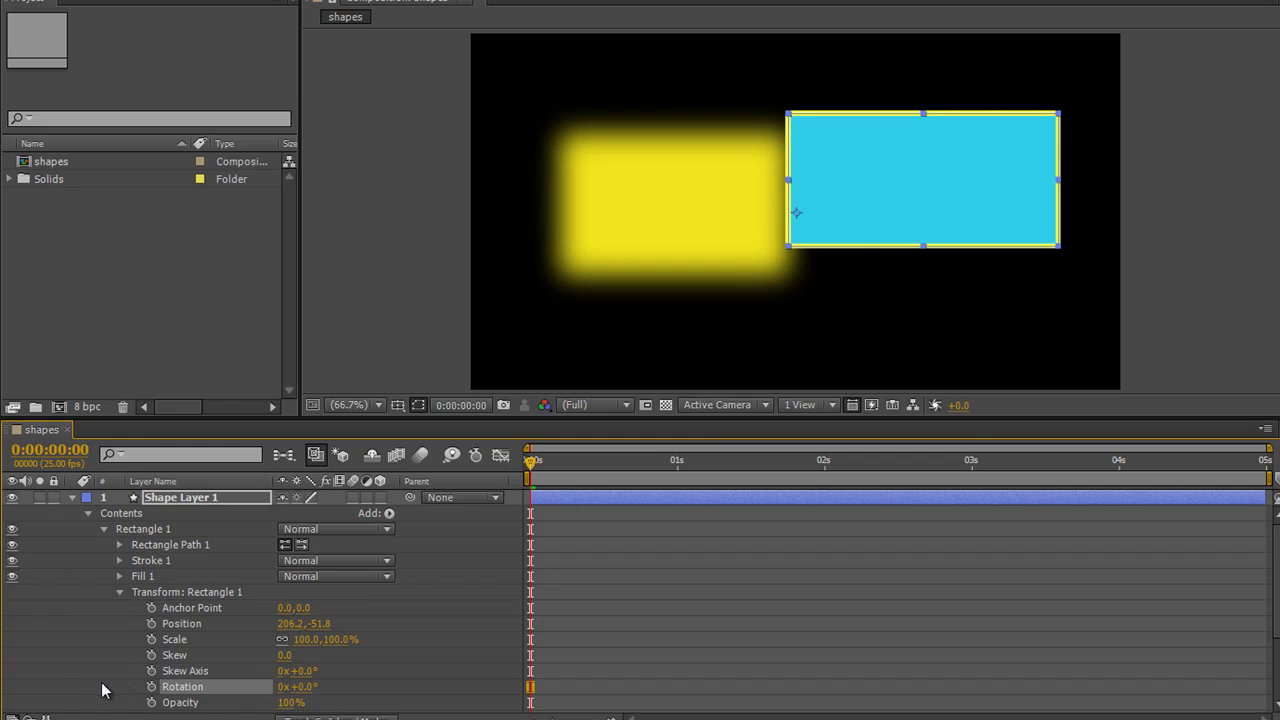
click(185, 498)
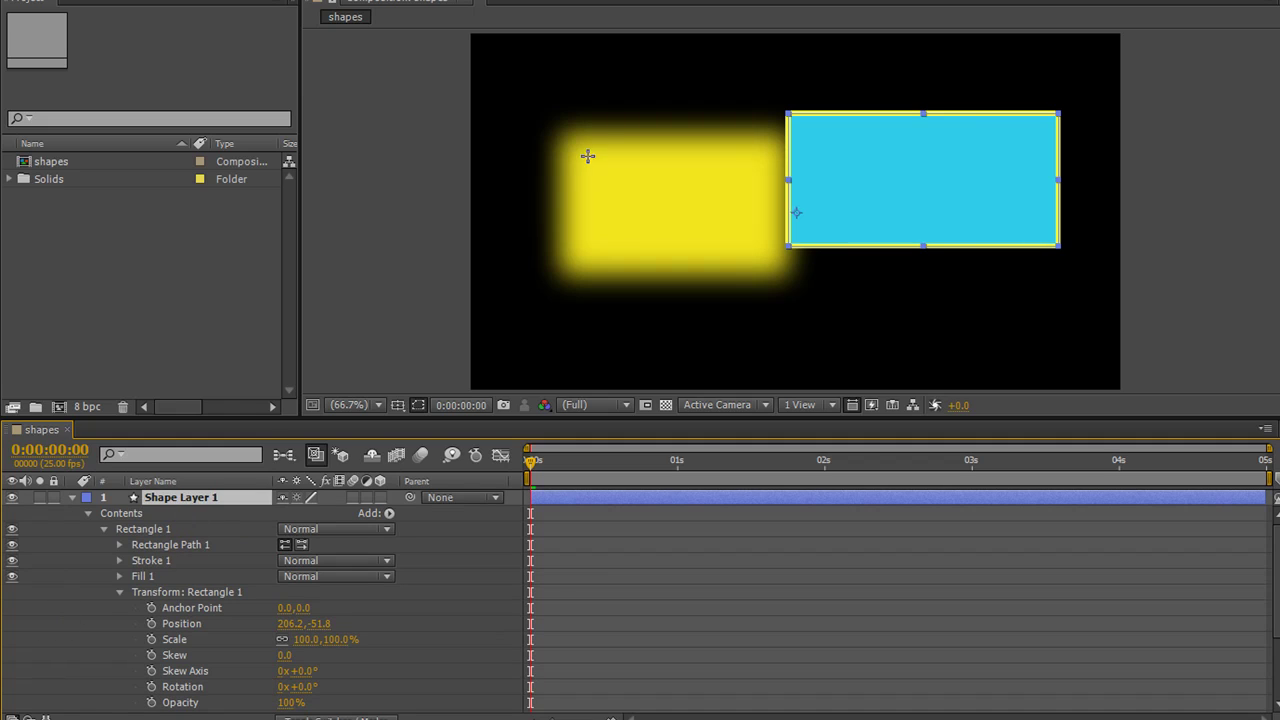
drag(511, 157, 703, 314)
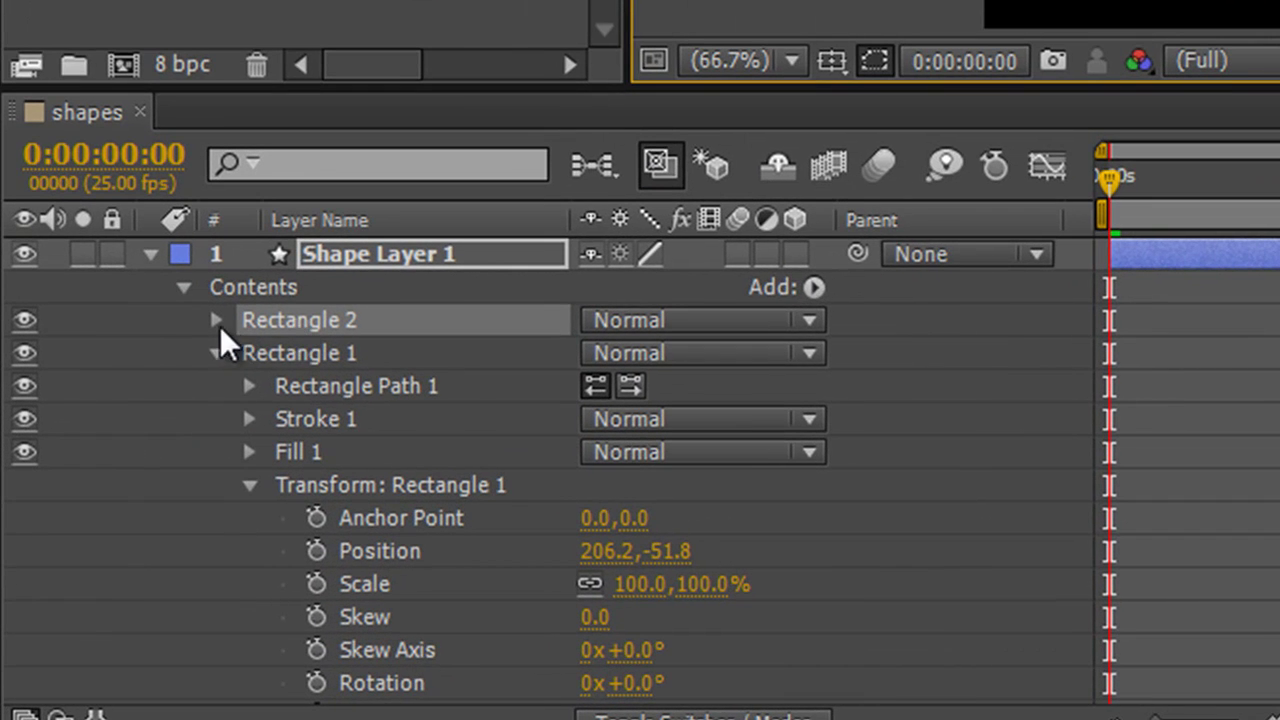
Rotate only the second rectangle to 34° using its own Rectangle 2 transform
click(215, 321)
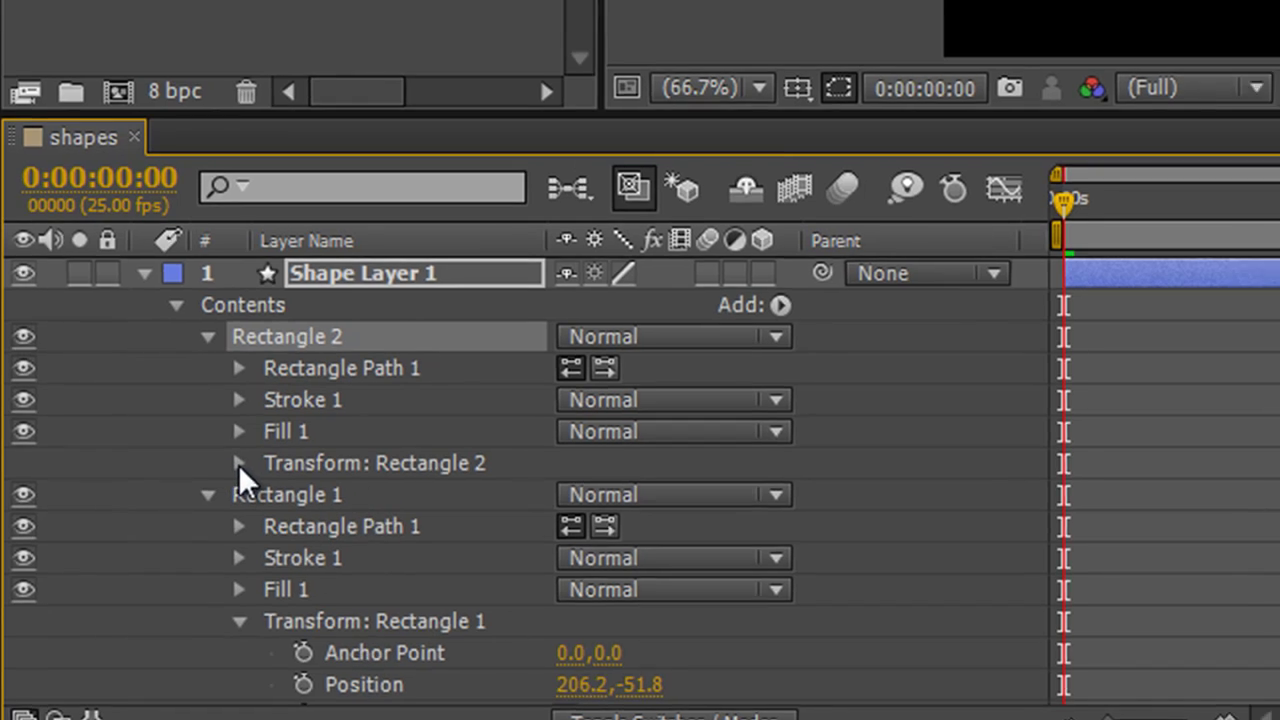
click(245, 454)
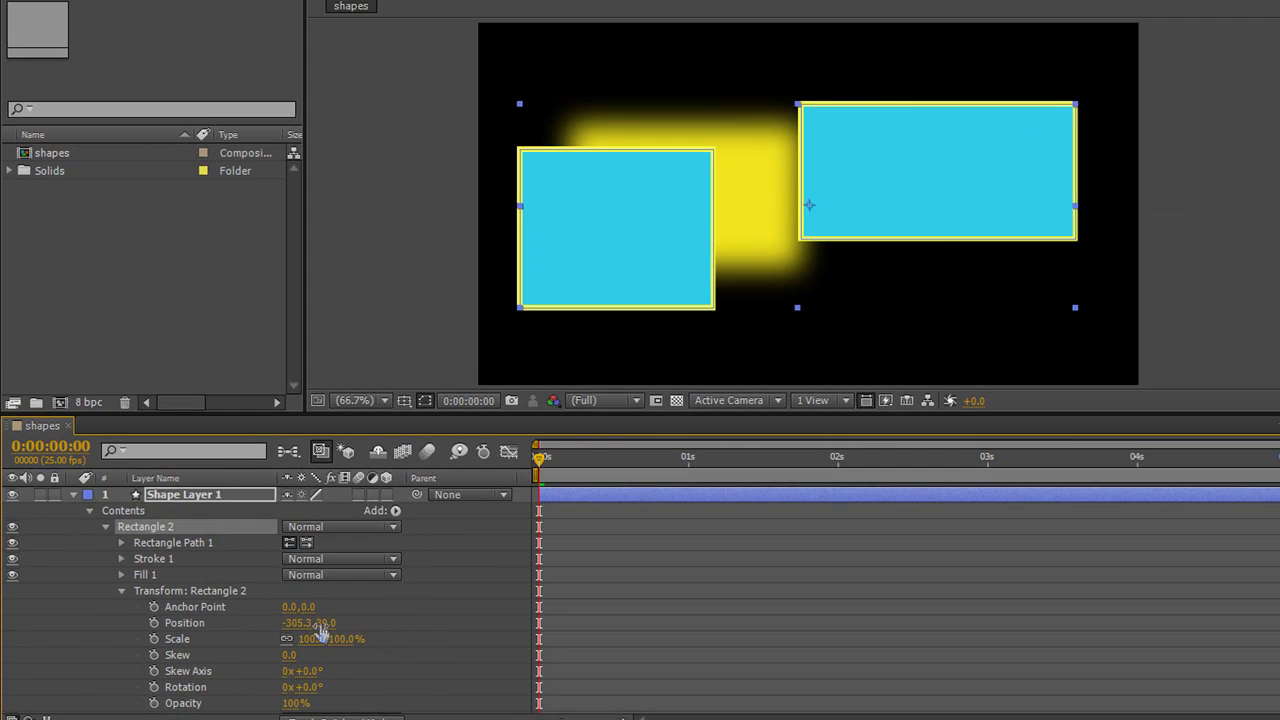
scroll(343, 713, down, 1)
drag(308, 639, 354, 650)
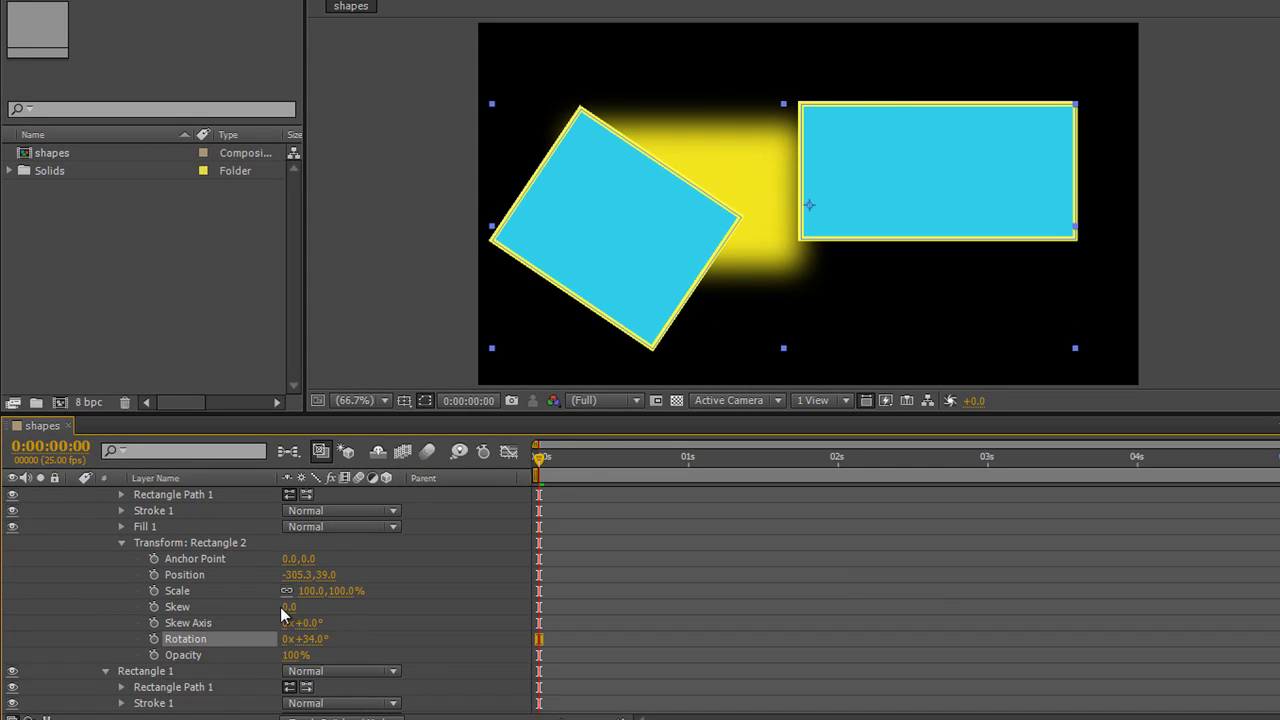
Set Rectangle 2's skew to -28 and its skew axis to 28°
mouse_move(287, 612)
mouse_down()
mouse_move(250, 611)
mouse_move(290, 612)
mouse_move(266, 616)
mouse_up()
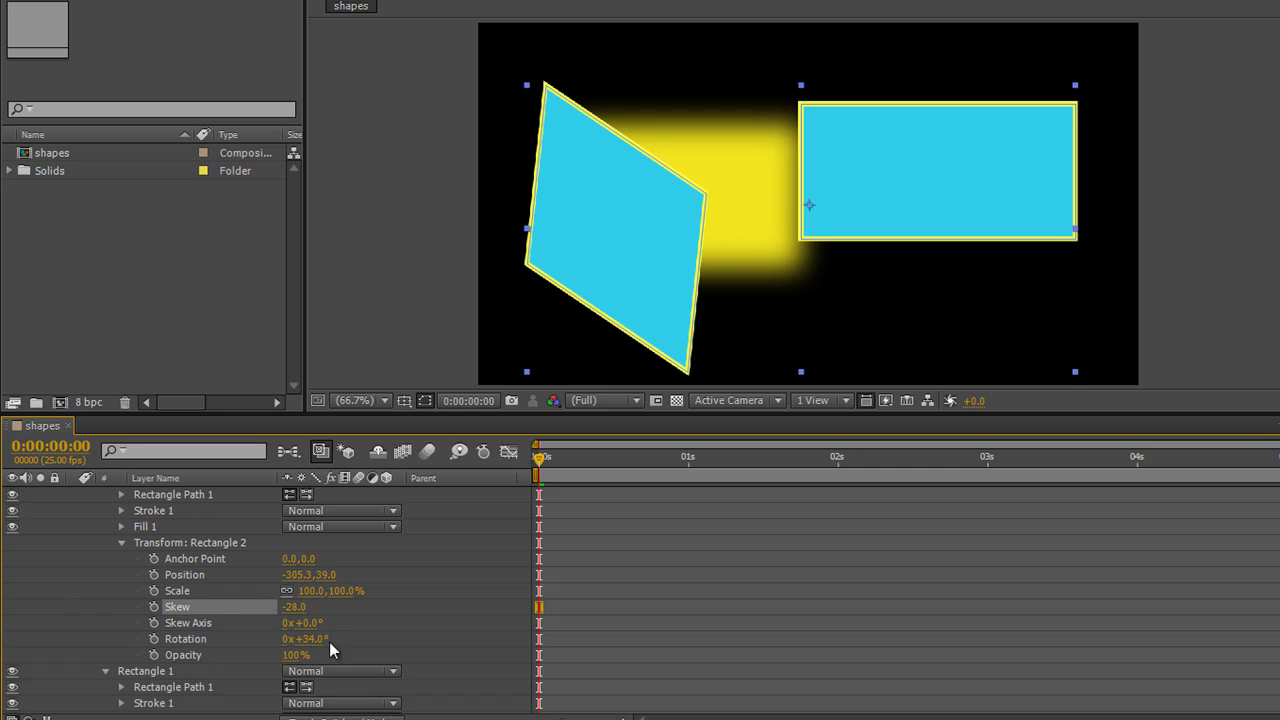
drag(310, 623, 301, 591)
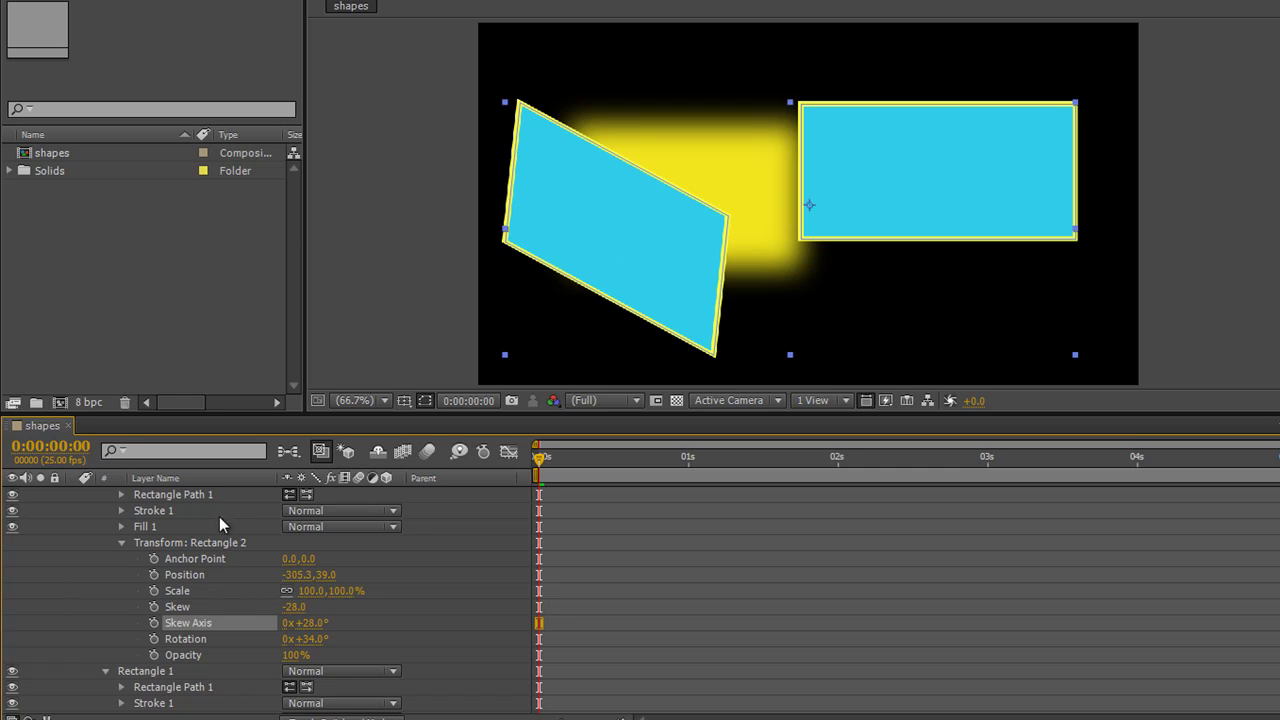
scroll(158, 552, up, 1)
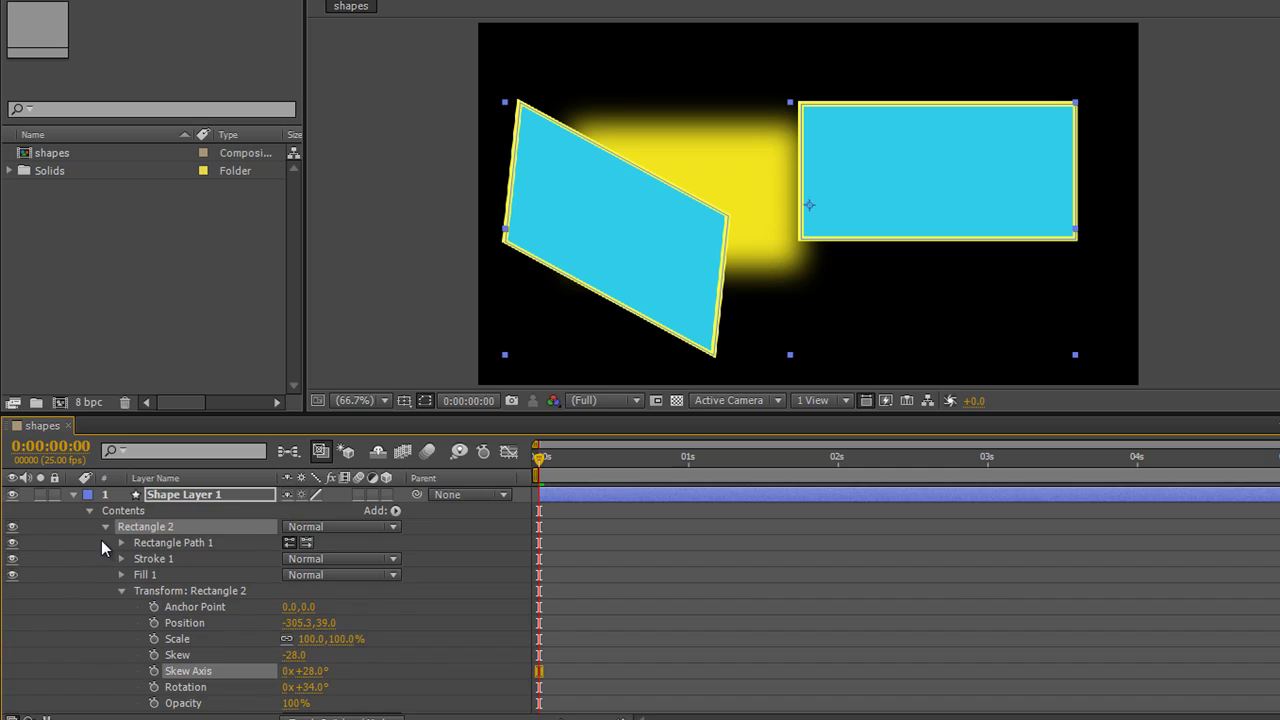
Try rotating the whole shape layer to -2° with its layer transform and reset that rotation
scroll(101, 540, down, 5)
scroll(102, 537, down, 1)
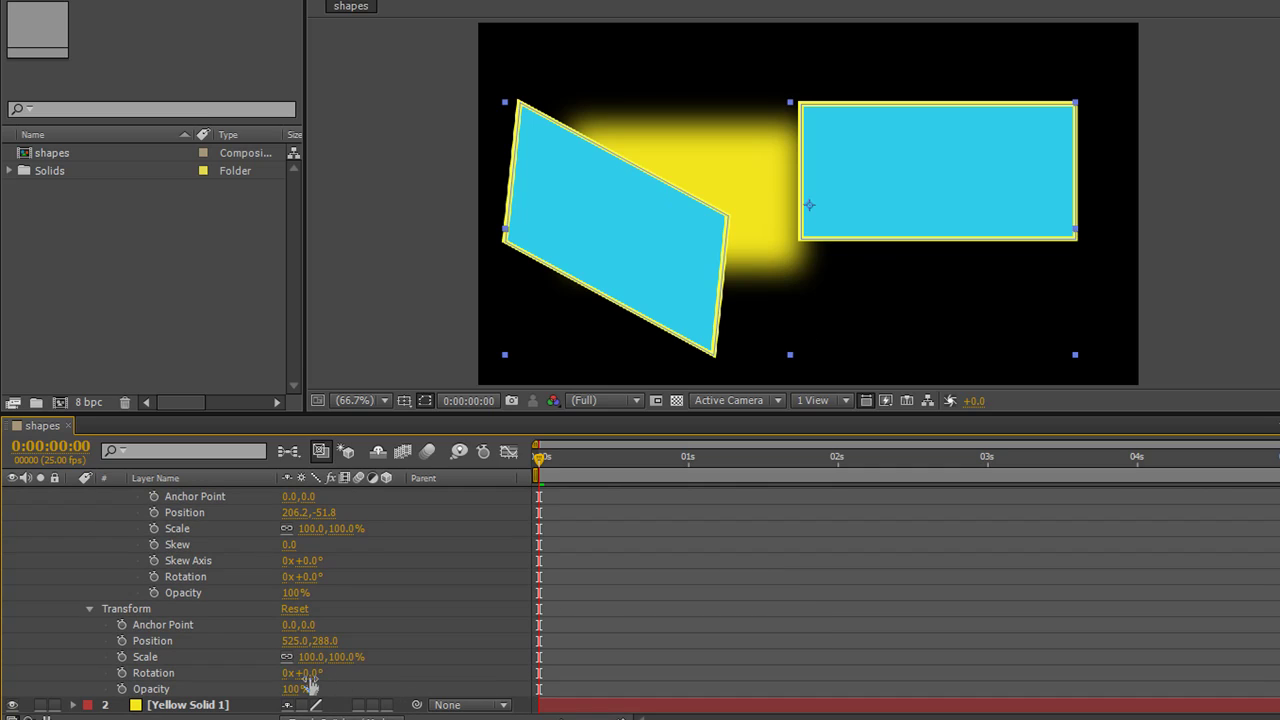
drag(305, 675, 333, 703)
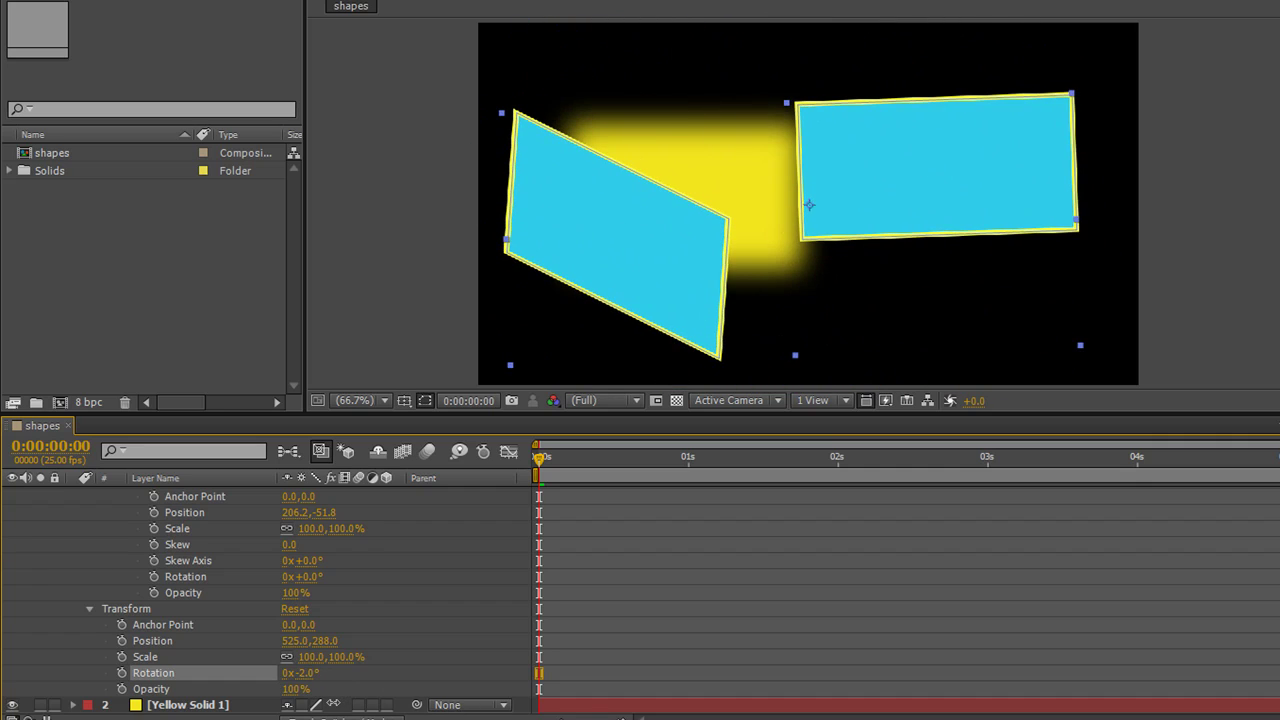
click(170, 676)
right_click(170, 678)
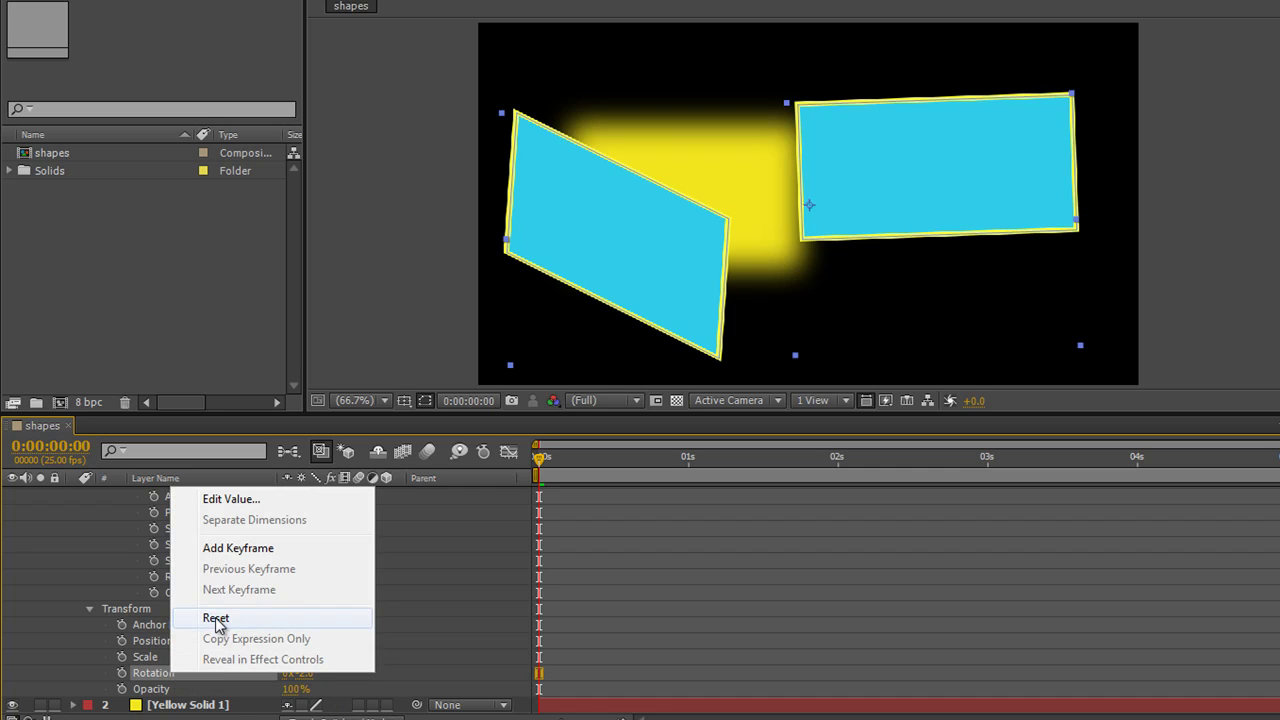
click(218, 612)
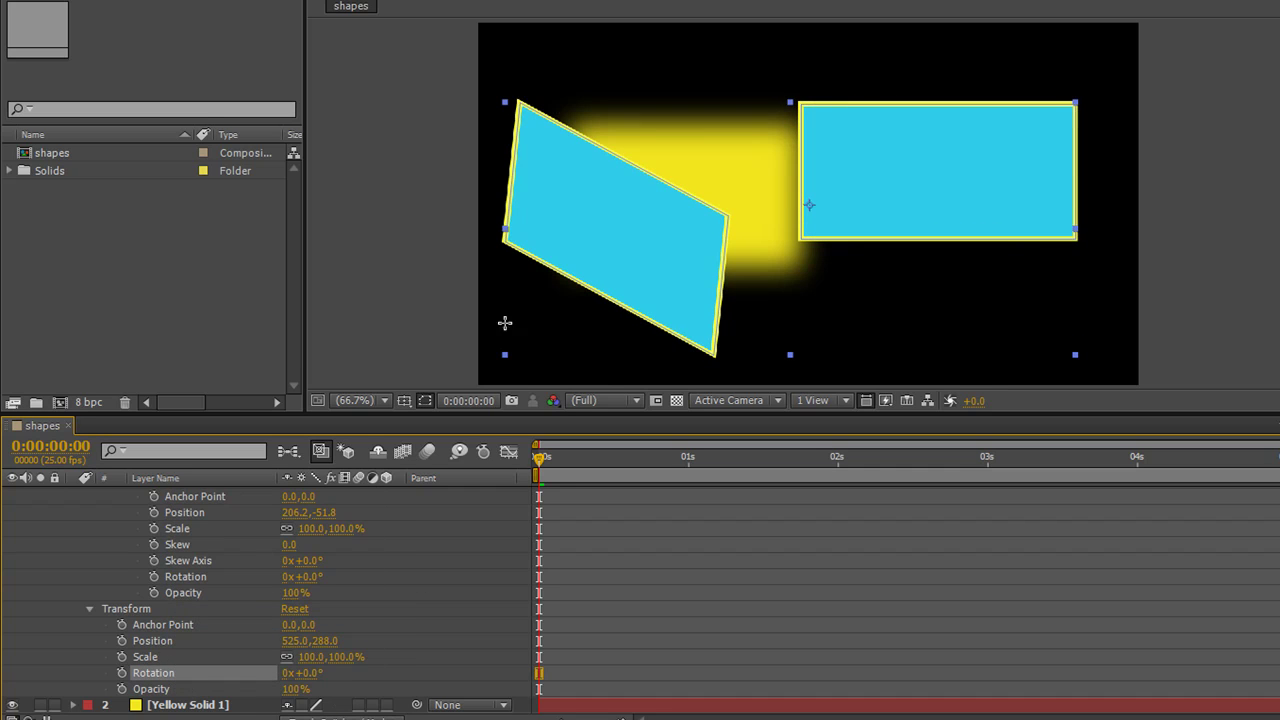
Change the fill colour of Rectangle 2 to red
scroll(331, 543, up, 6)
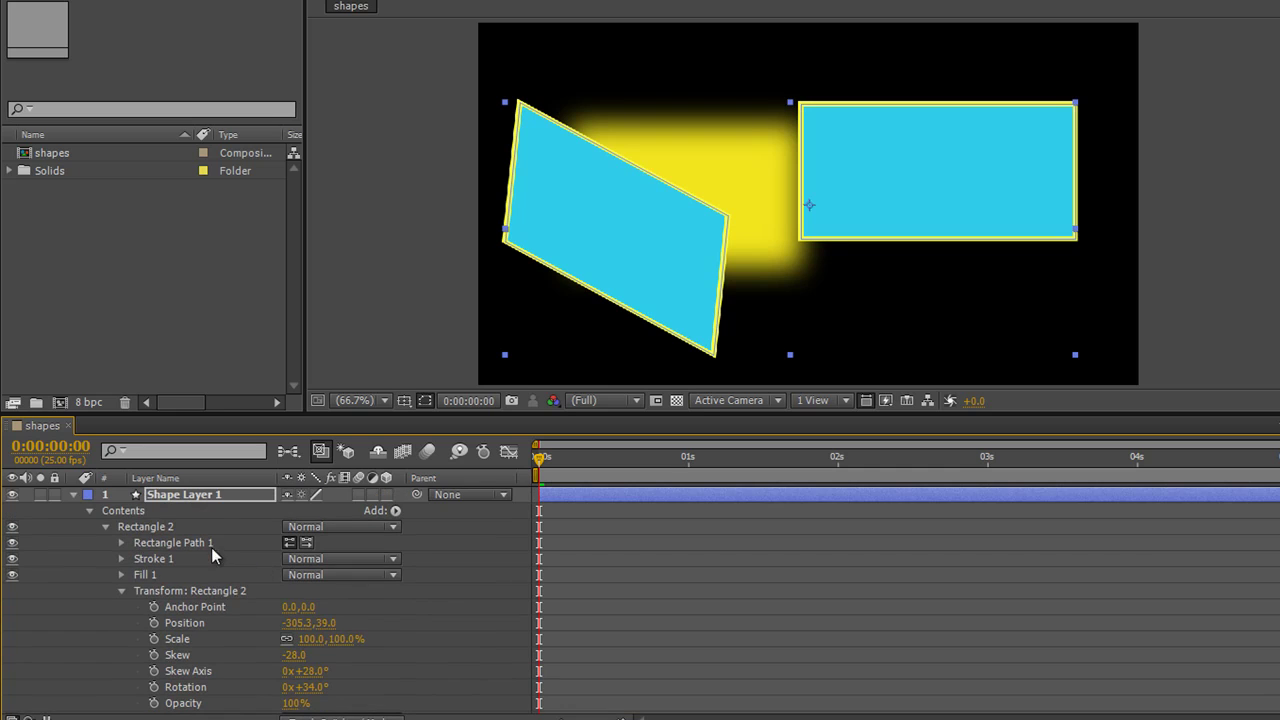
click(141, 527)
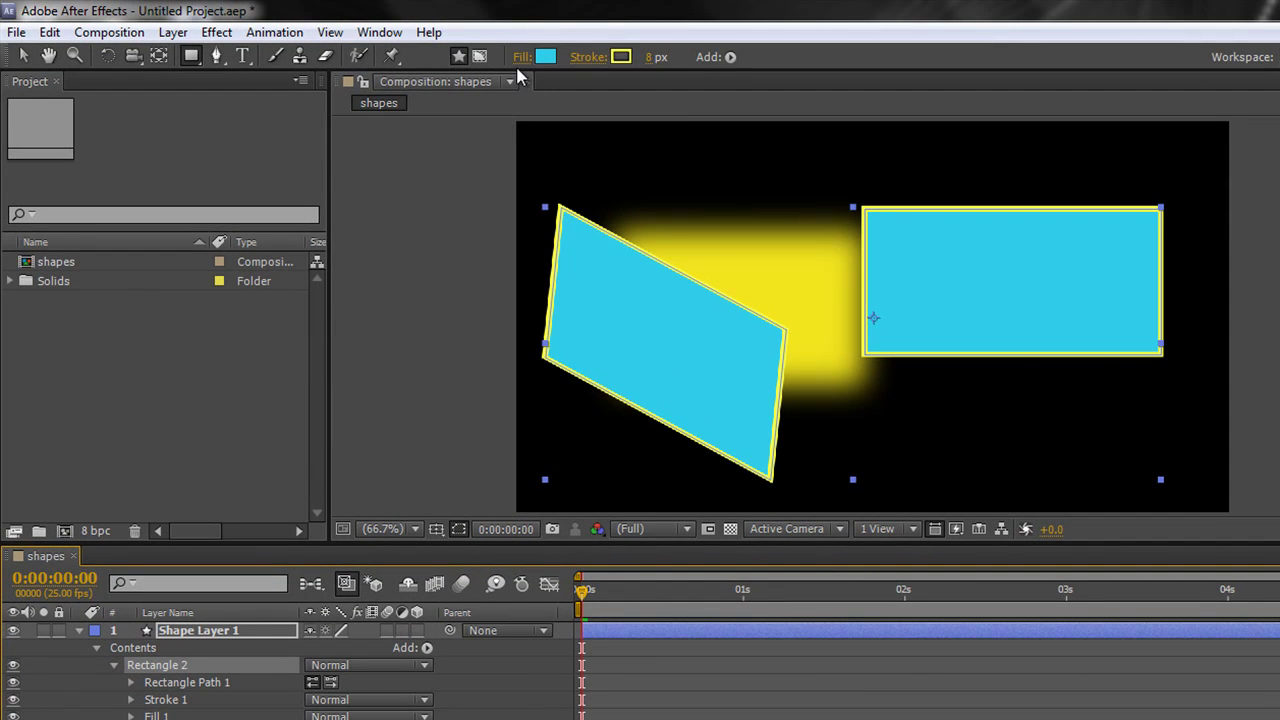
click(546, 57)
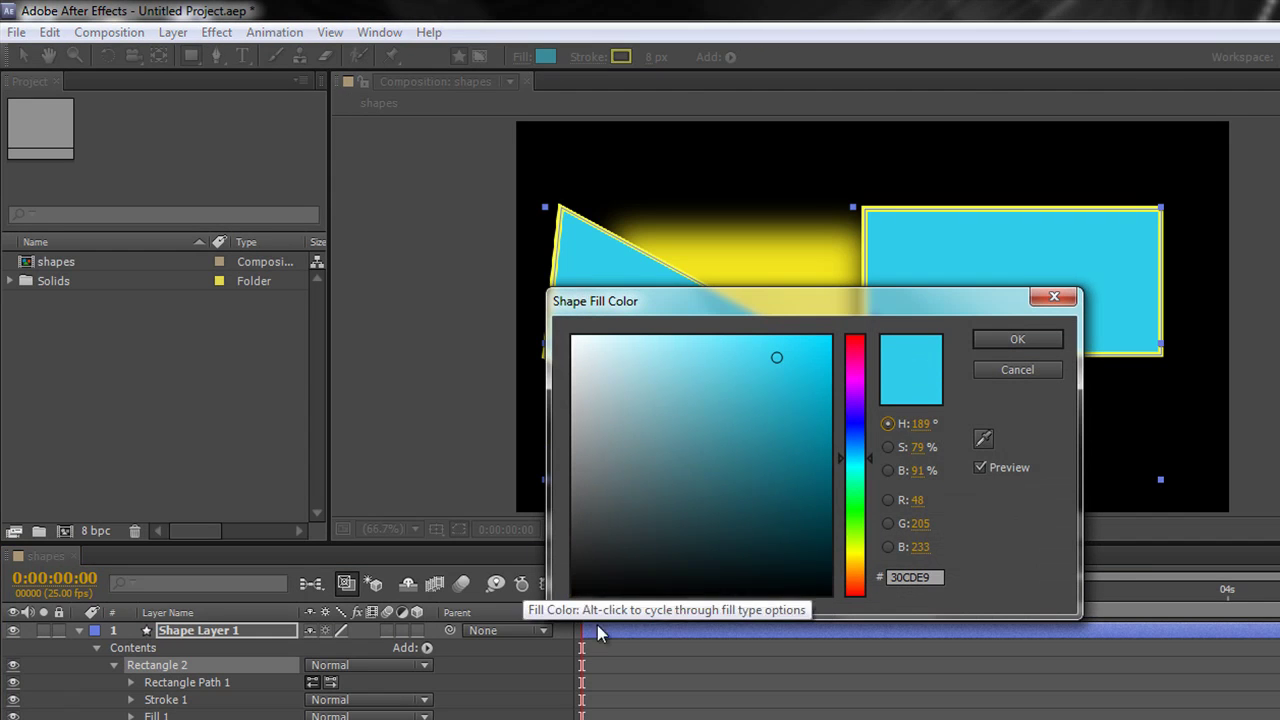
drag(872, 456, 835, 336)
click(995, 339)
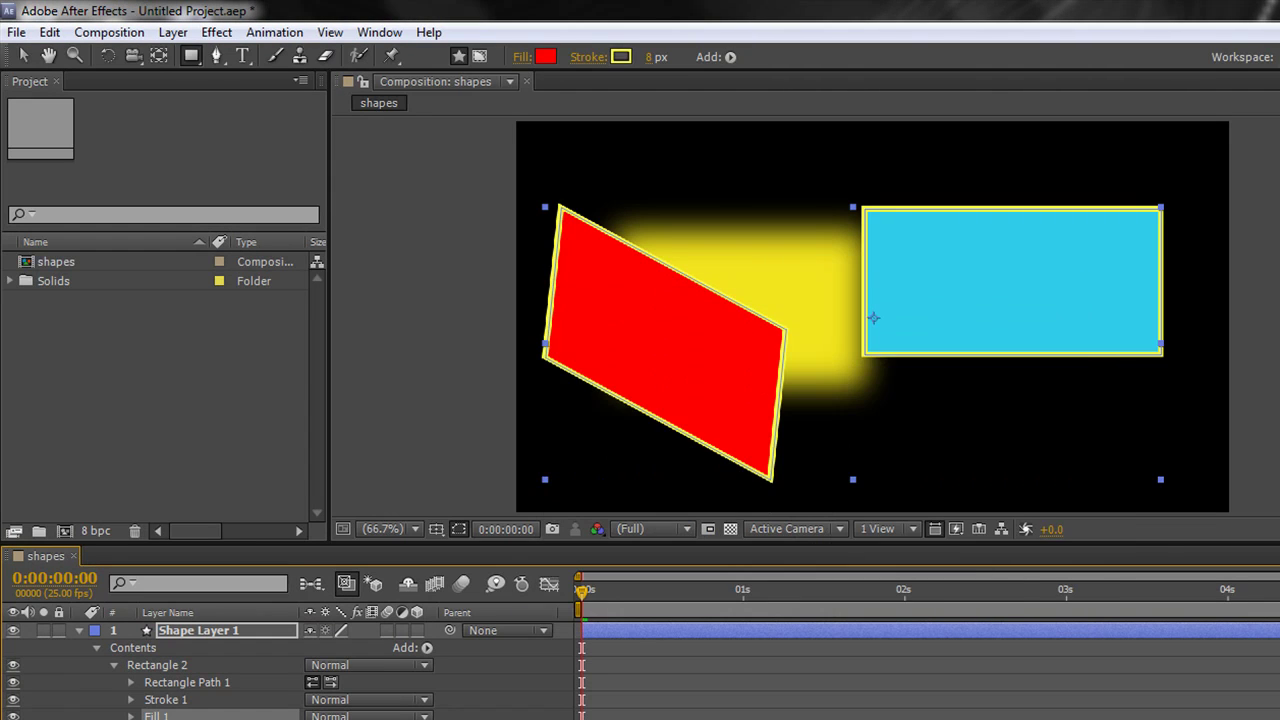
Change Rectangle 2's stroke to blue and lower its own transform opacity so it becomes partly transparent
click(621, 57)
mouse_move(857, 393)
mouse_down()
mouse_move(860, 437)
mouse_move(858, 417)
mouse_up()
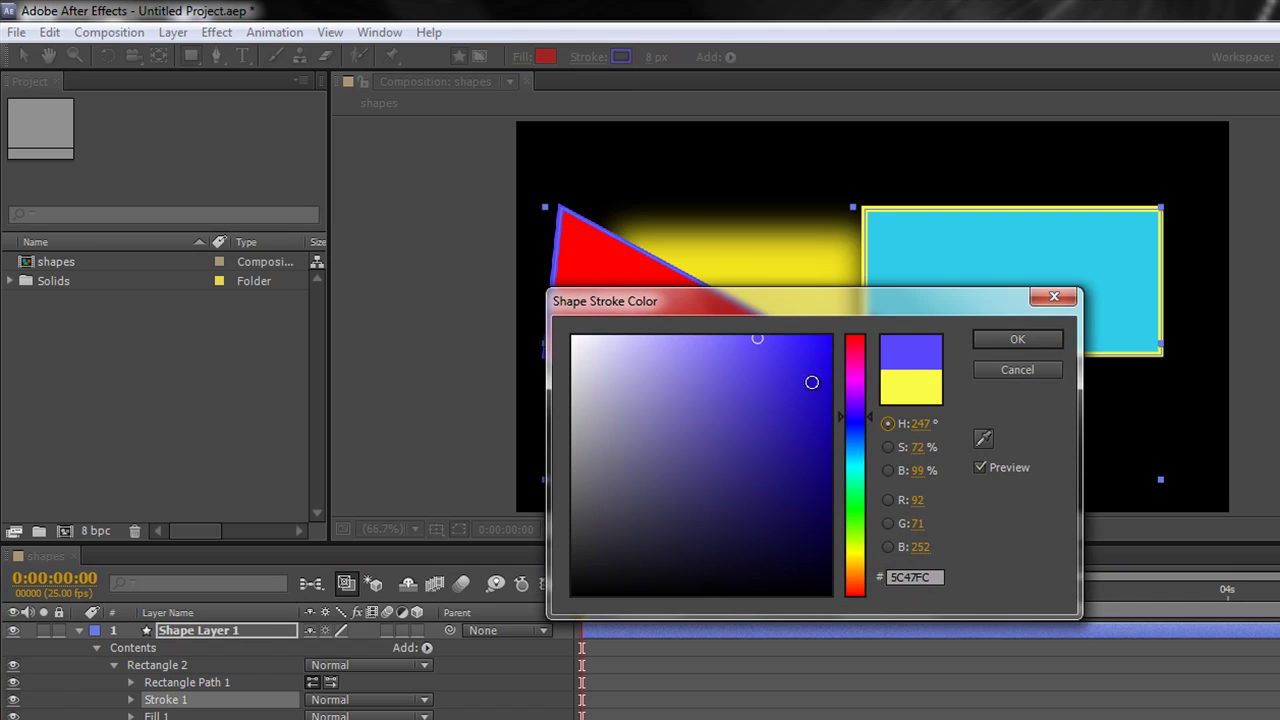
click(1037, 336)
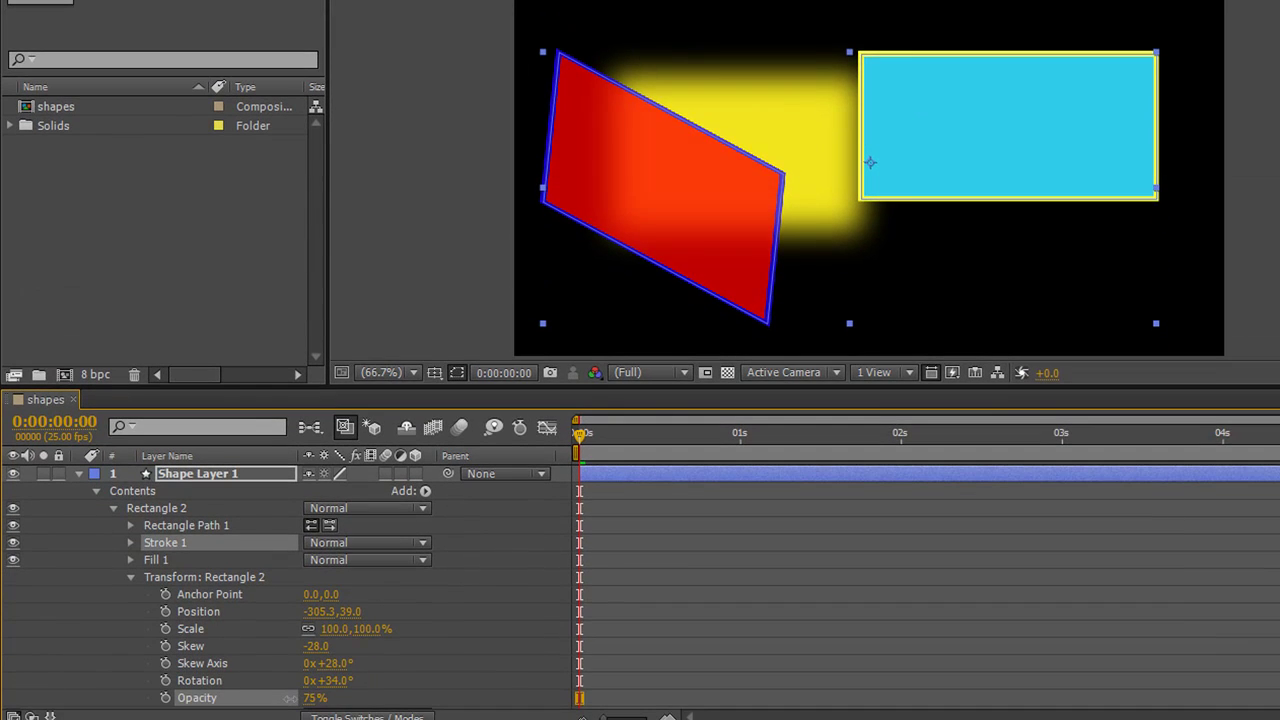
drag(294, 697, 283, 697)
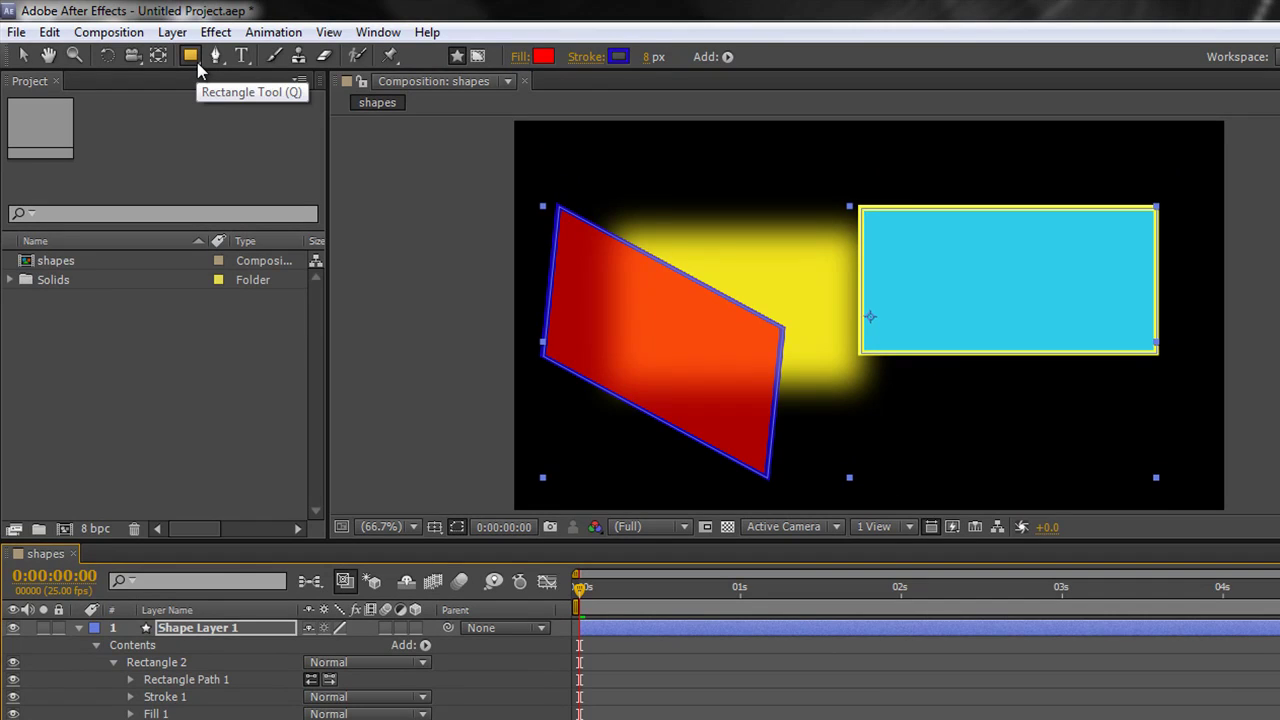
Draw an ellipse with the Ellipse tool in the same shape layer, overlapping the cyan rectangle
click(197, 62)
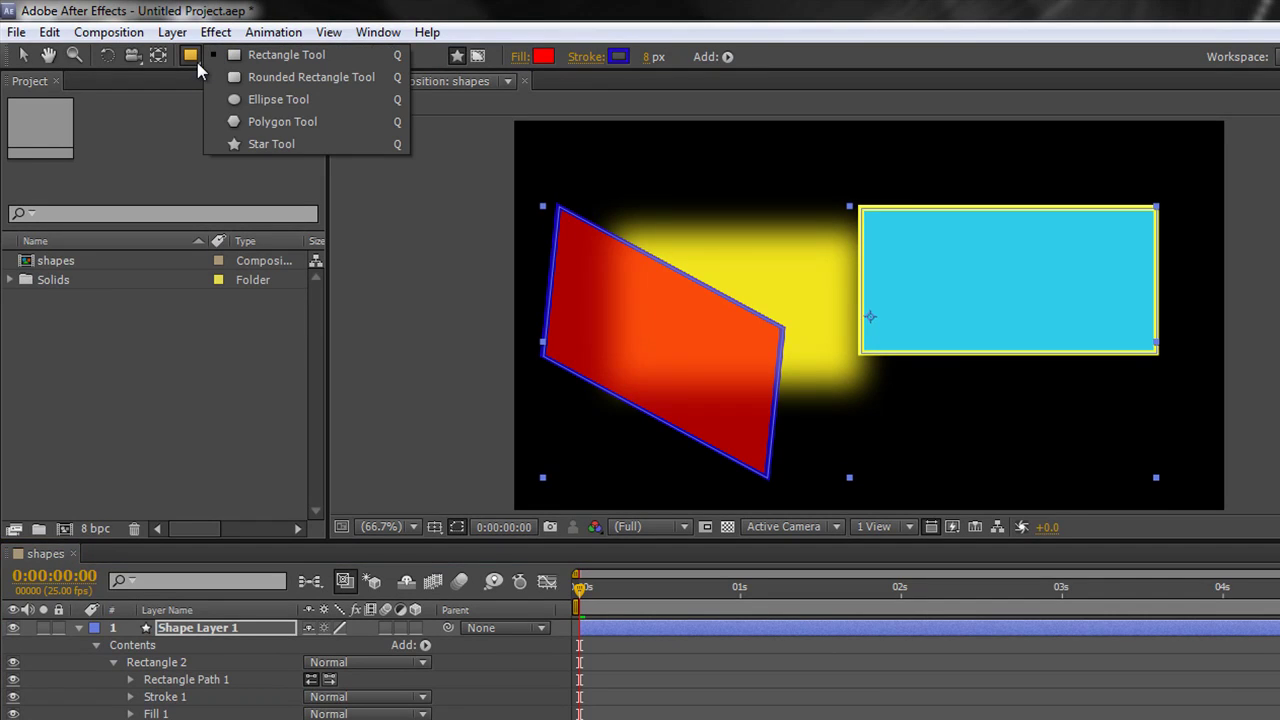
click(267, 101)
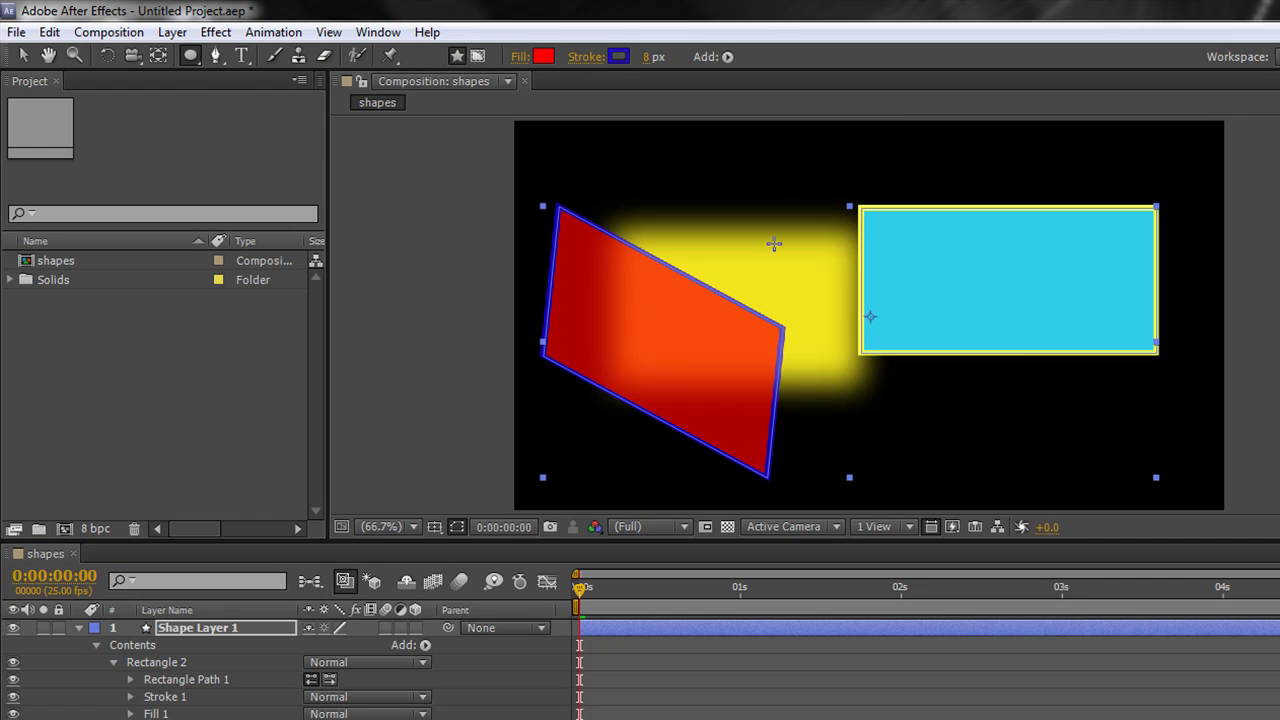
drag(735, 197, 1011, 371)
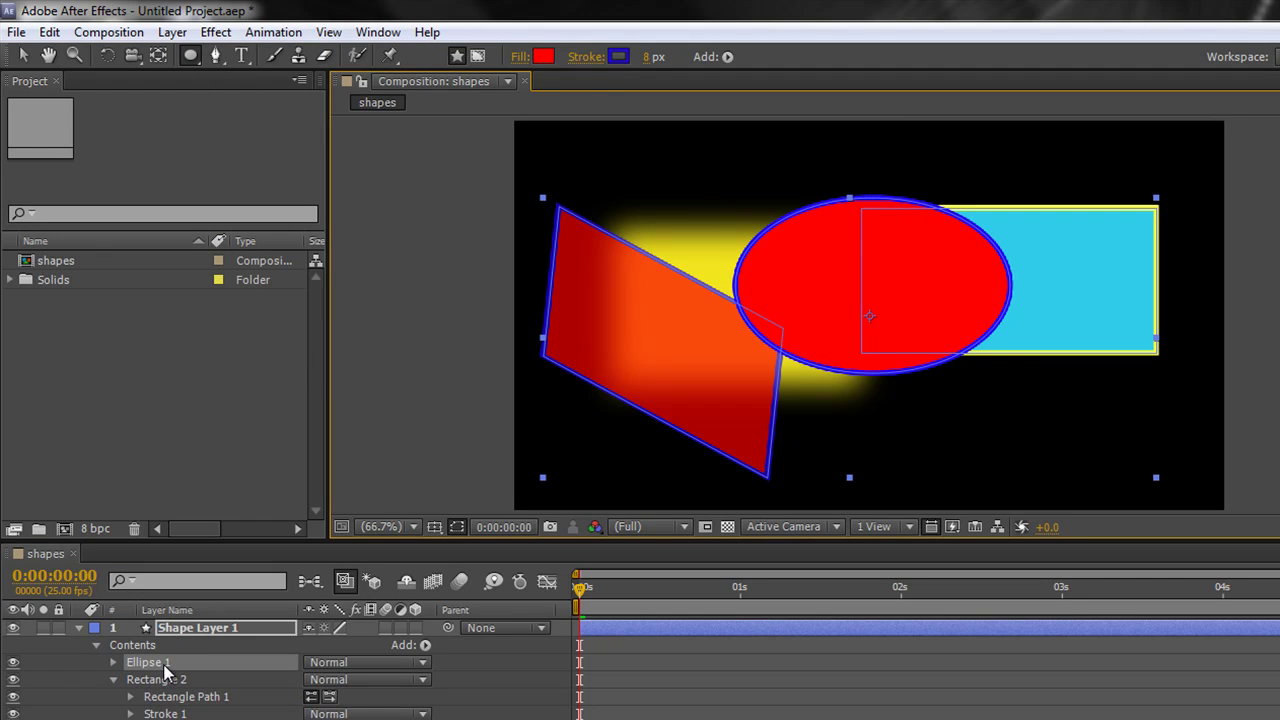
Rotate the ellipse to 66° using its own Ellipse 1 transform
click(113, 662)
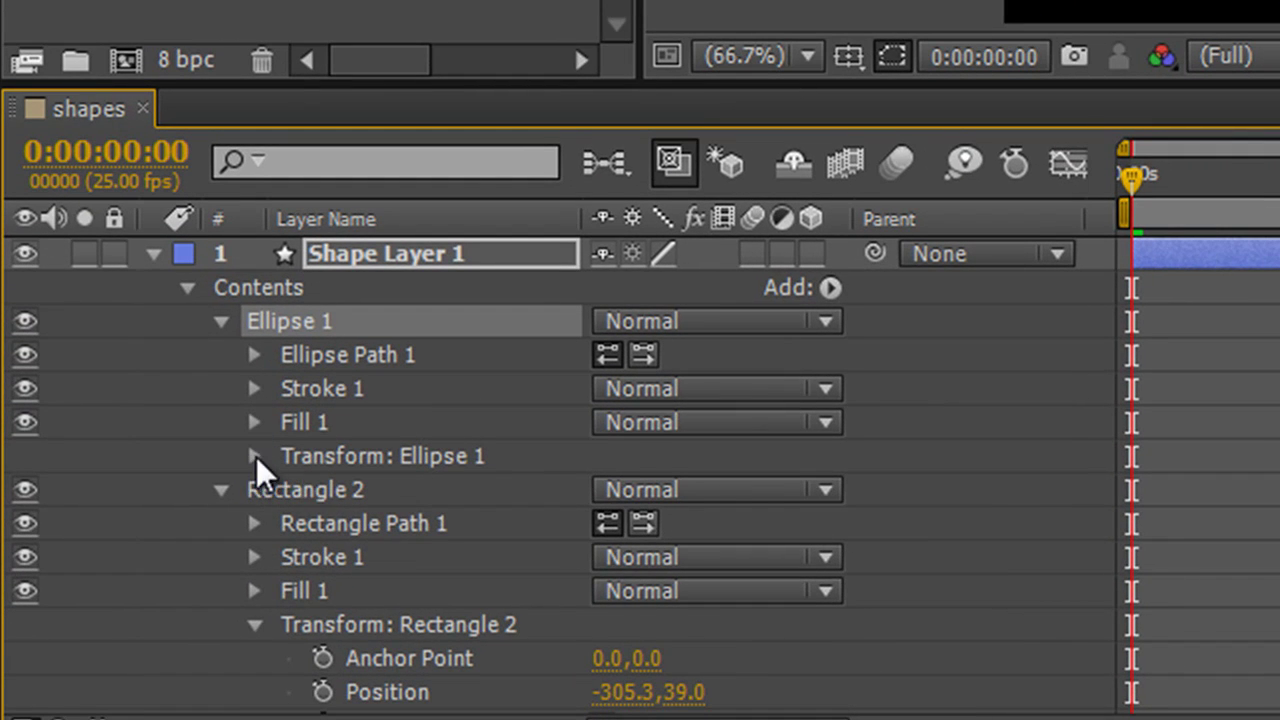
click(254, 456)
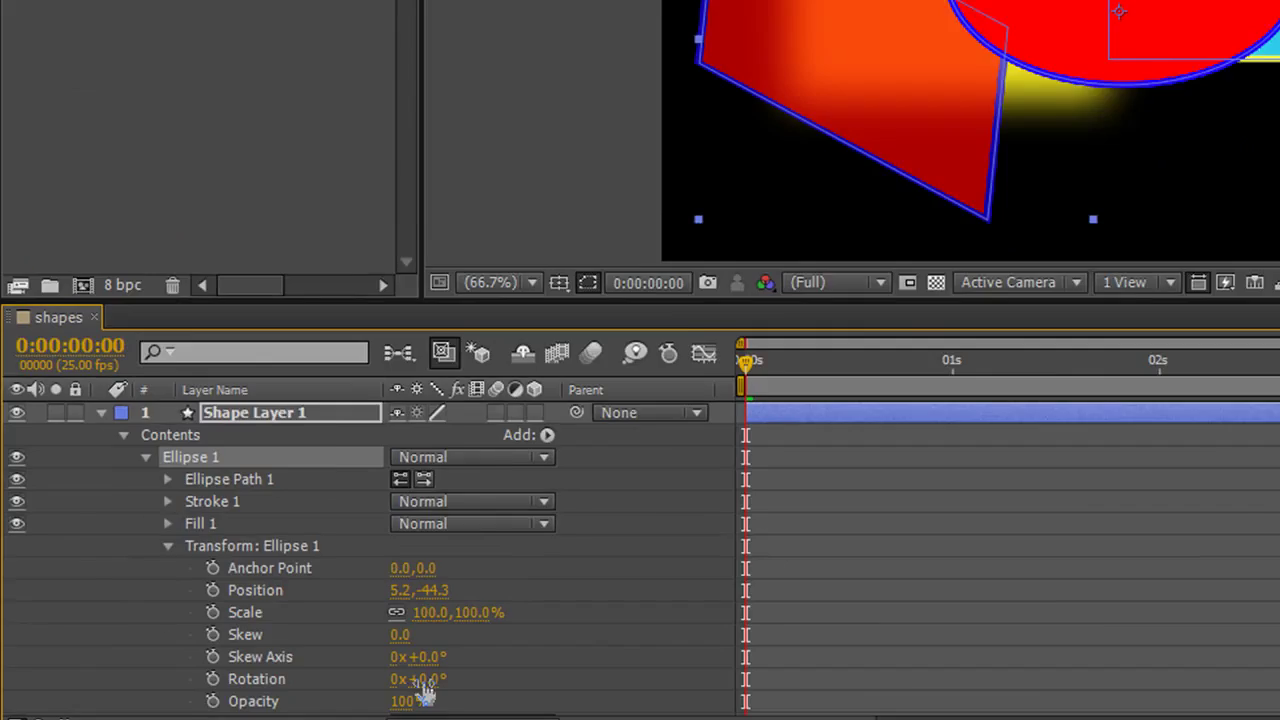
drag(615, 656, 689, 657)
drag(300, 692, 350, 700)
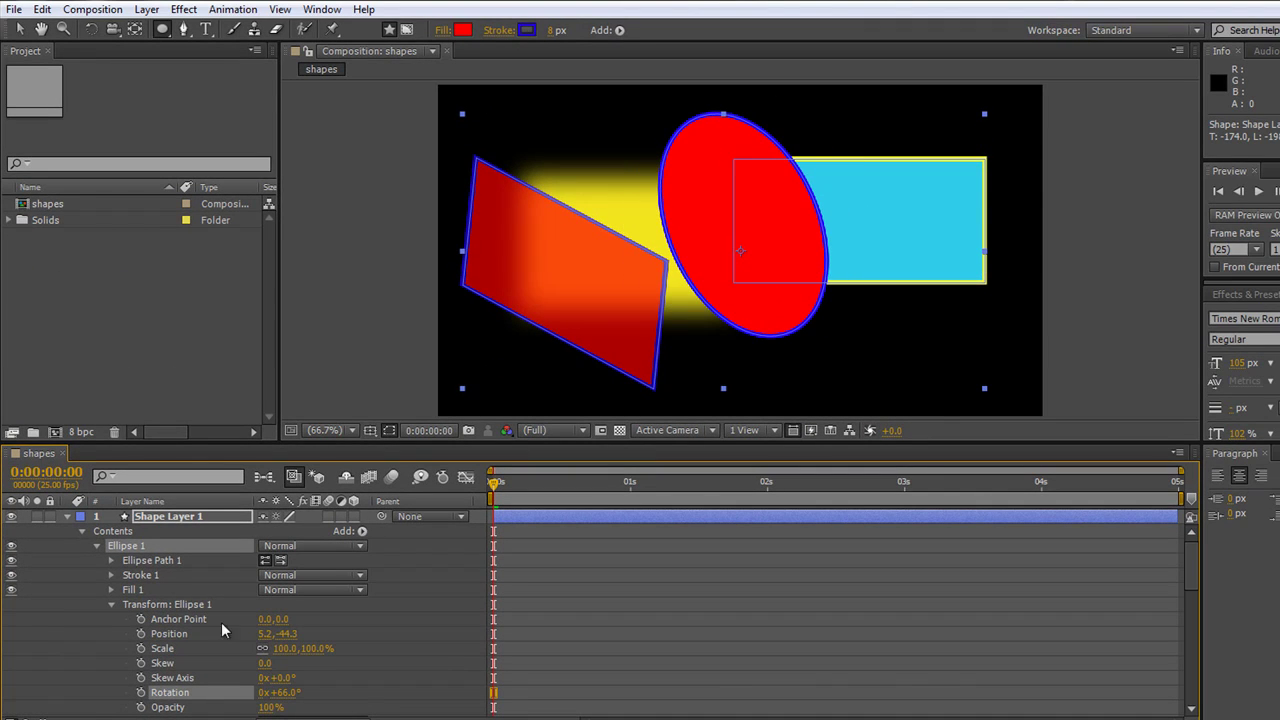
Recolour the ellipse with a lime green fill and a red FF0000 stroke
click(463, 31)
drag(724, 404, 720, 430)
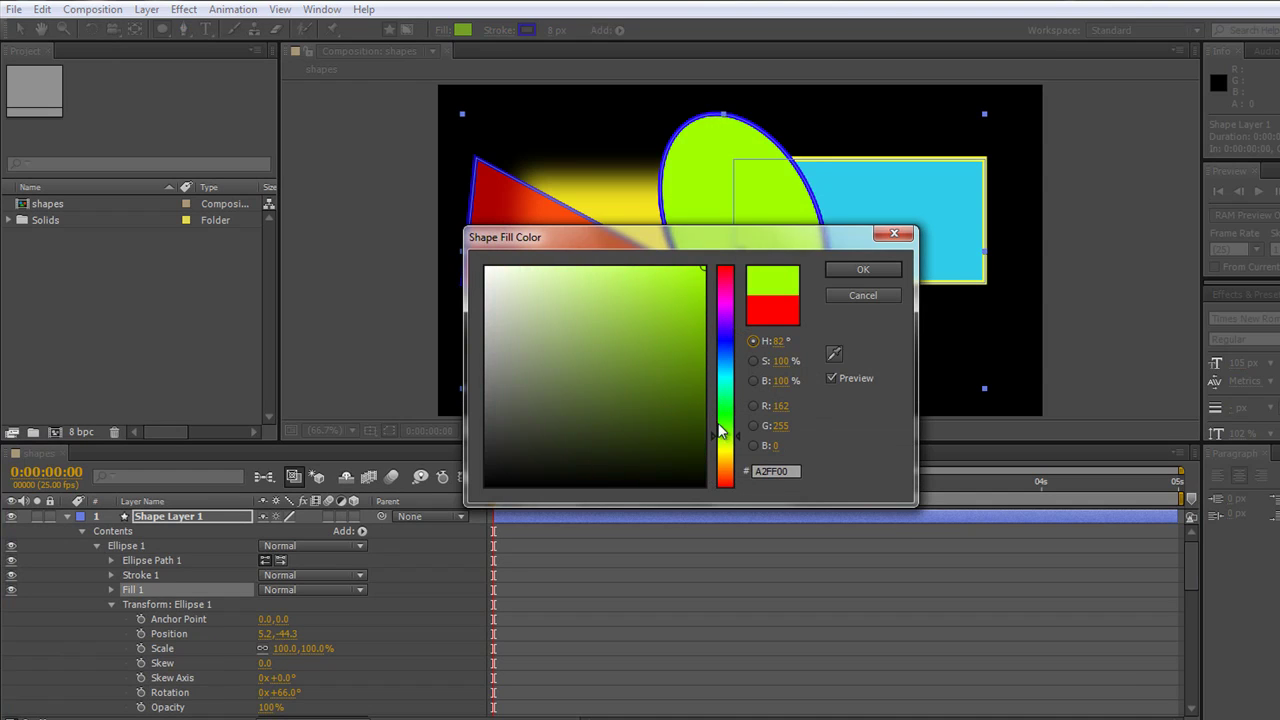
click(862, 270)
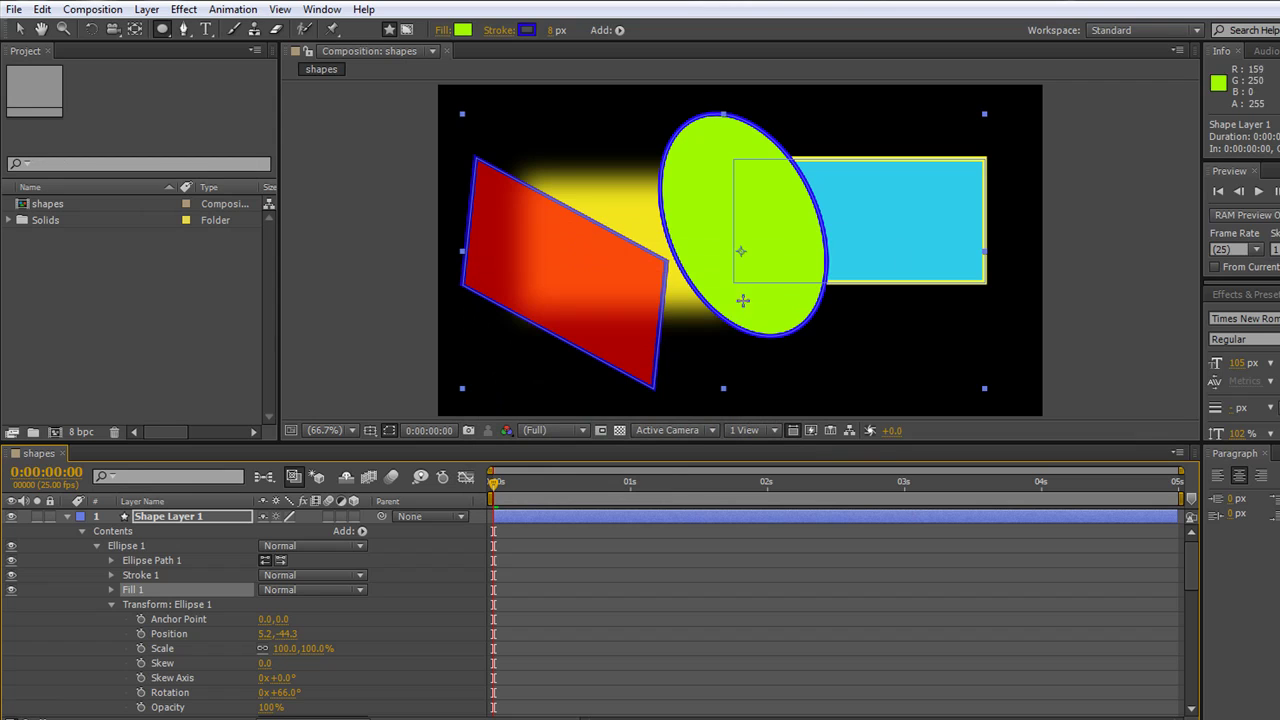
click(525, 30)
mouse_move(733, 398)
mouse_down()
mouse_move(735, 377)
mouse_move(735, 497)
mouse_up()
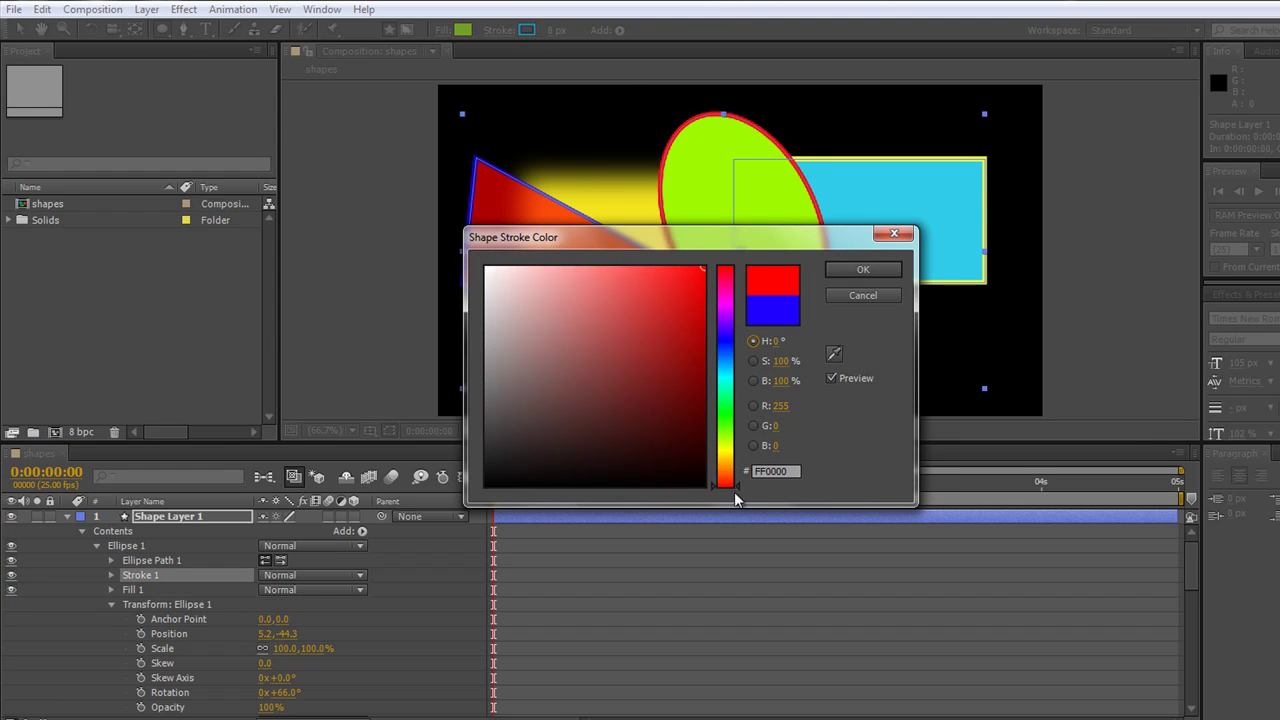
click(875, 272)
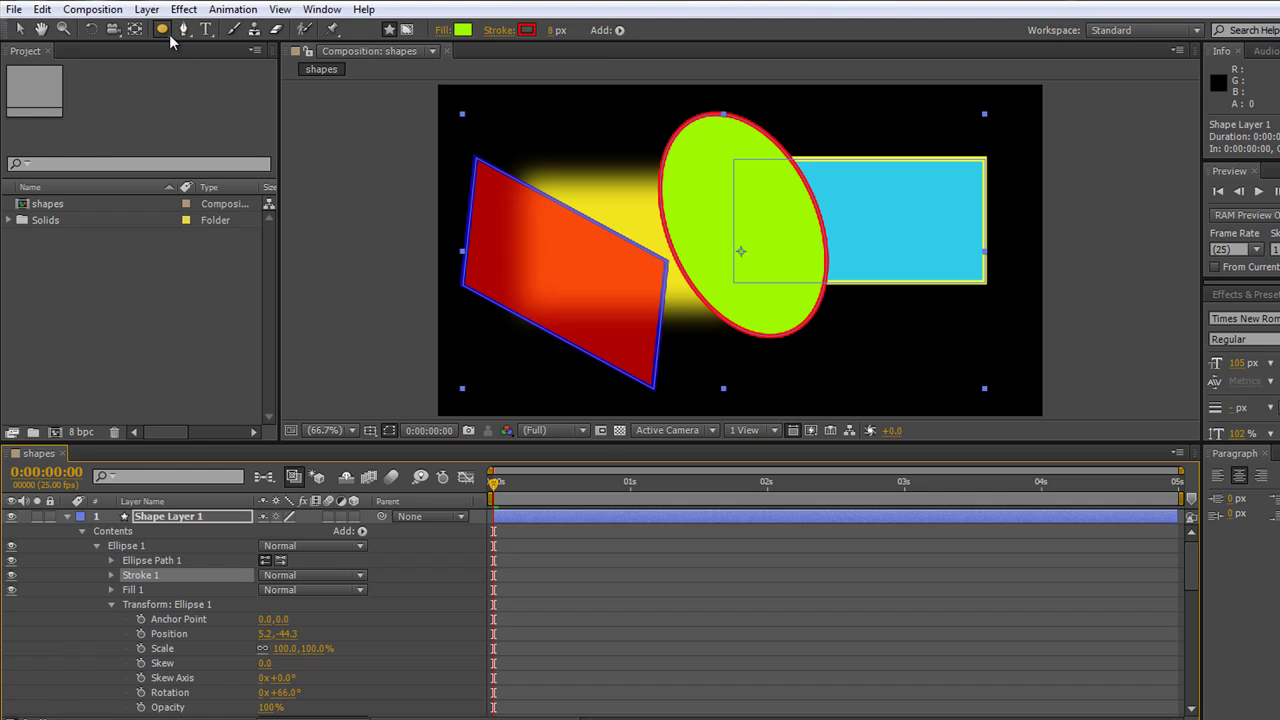
Look over the available shape tools, activate the Selection tool, and review the properties of the shape layer and the yellow solid
drag(162, 29, 230, 111)
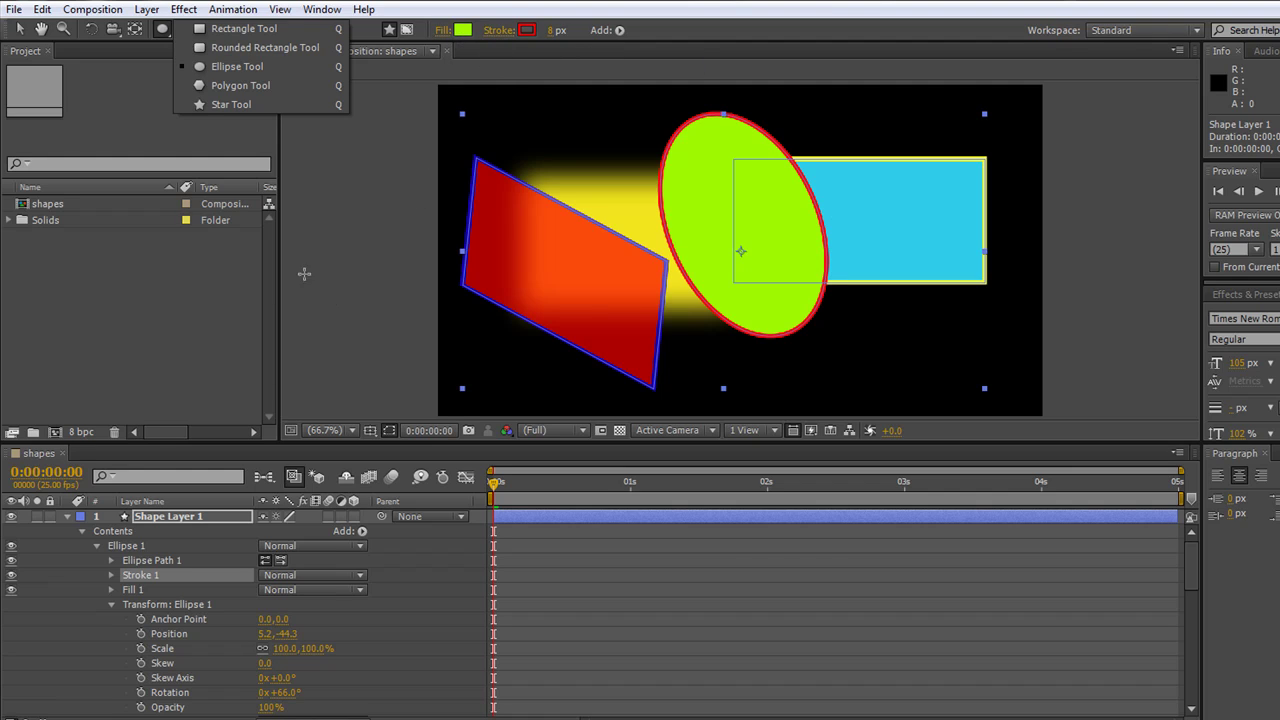
click(19, 28)
click(67, 516)
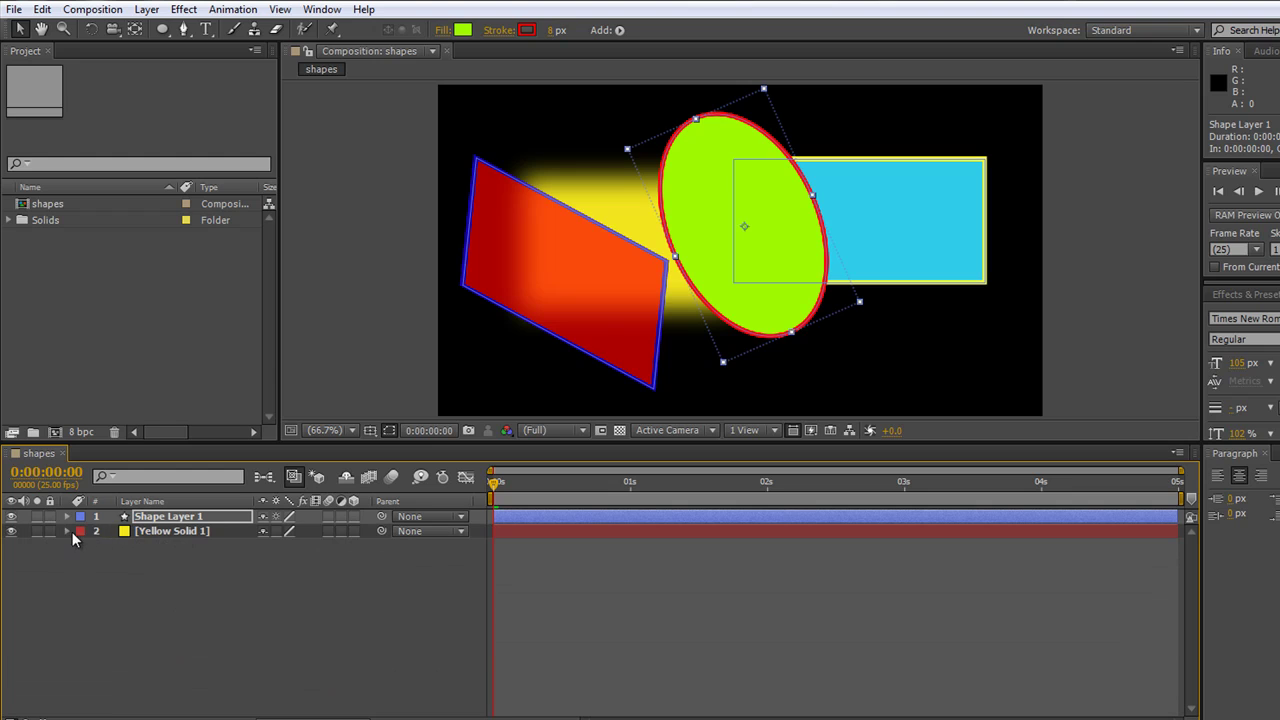
click(67, 531)
click(67, 531)
click(67, 516)
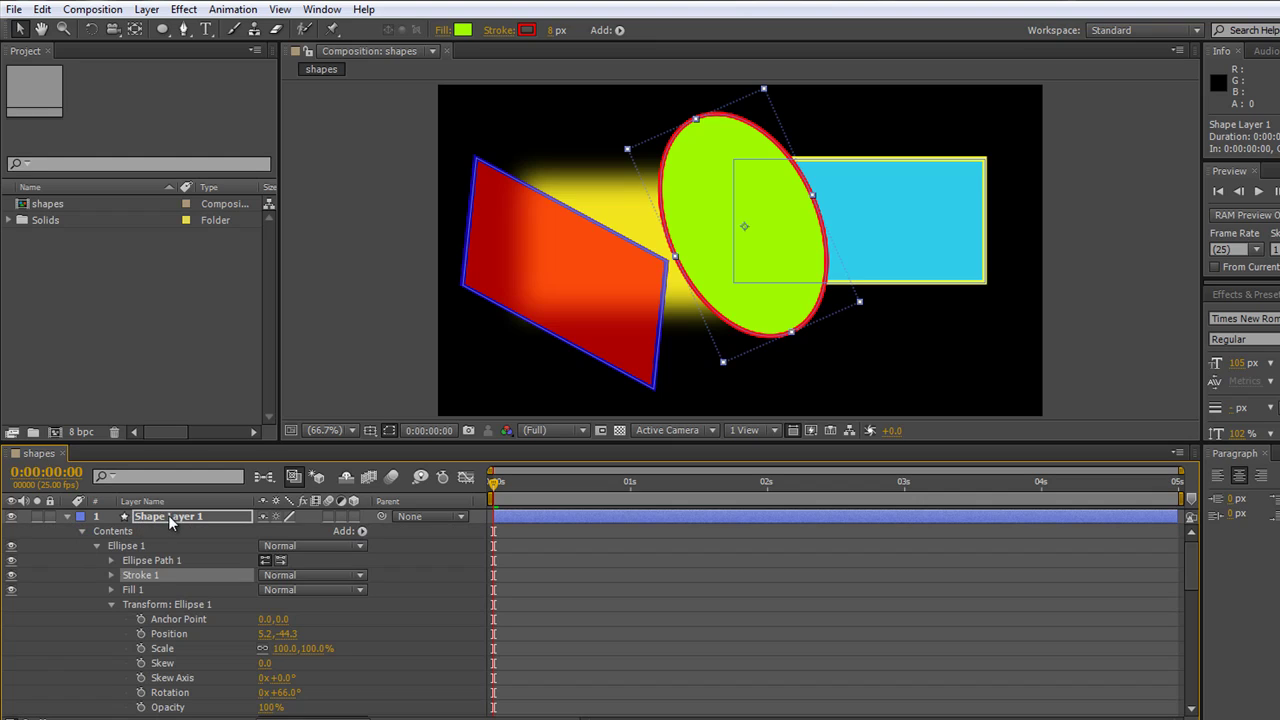
scroll(190, 545, down, 1)
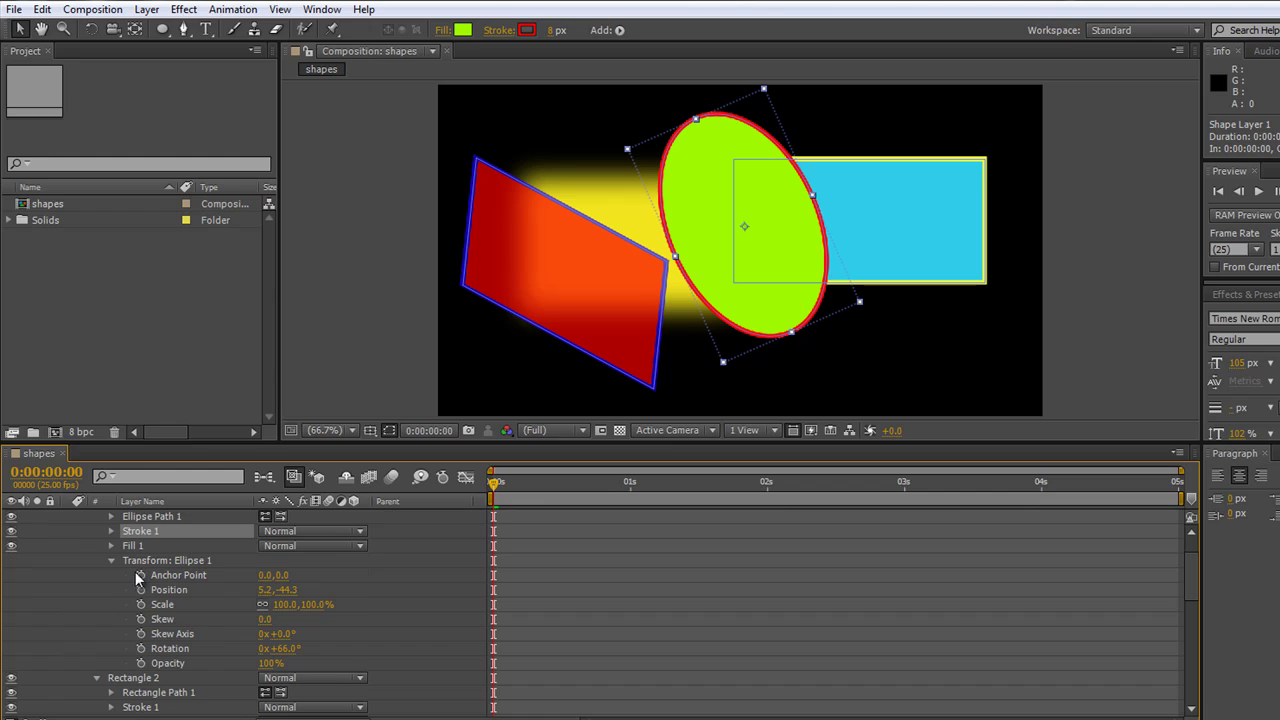